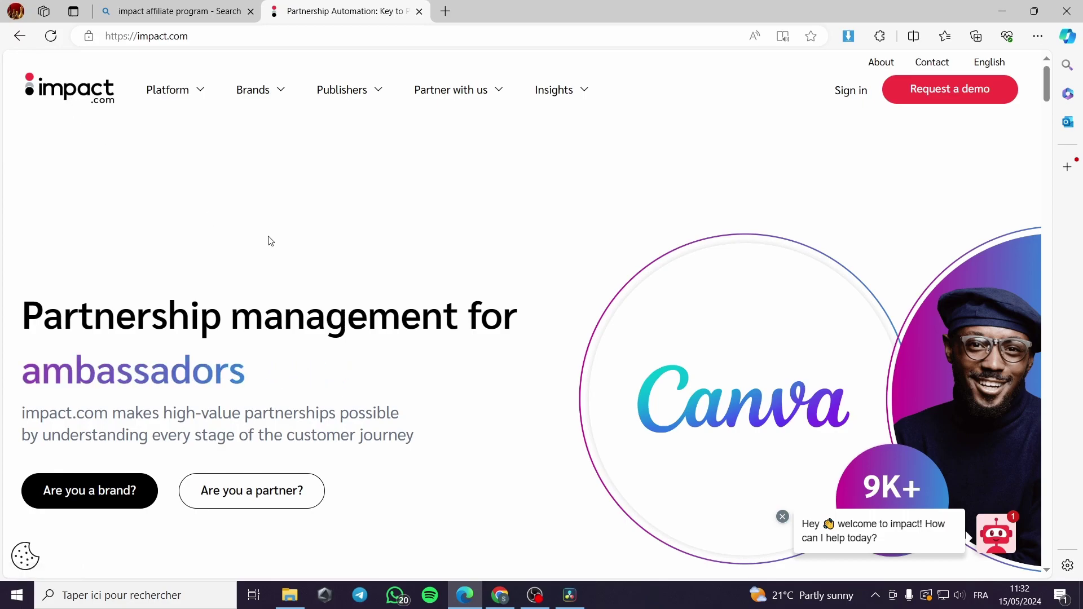
# - Examine the impact.com homepage introduction, from the partner brand logos to the brands and partners section
pyautogui.scroll(-5, 595, 195)
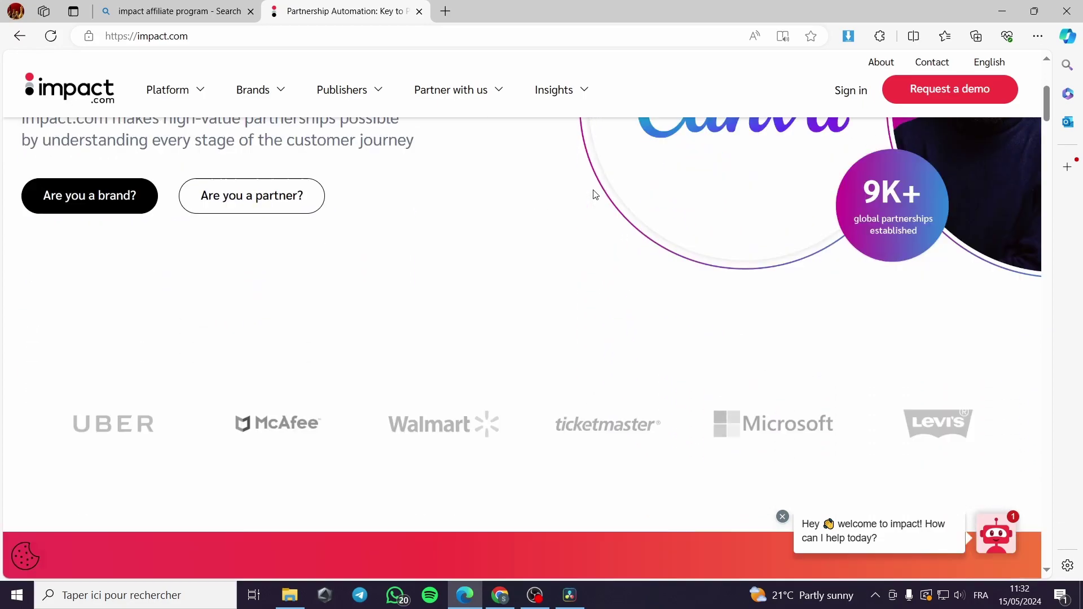
pyautogui.scroll(-3, 481, 264)
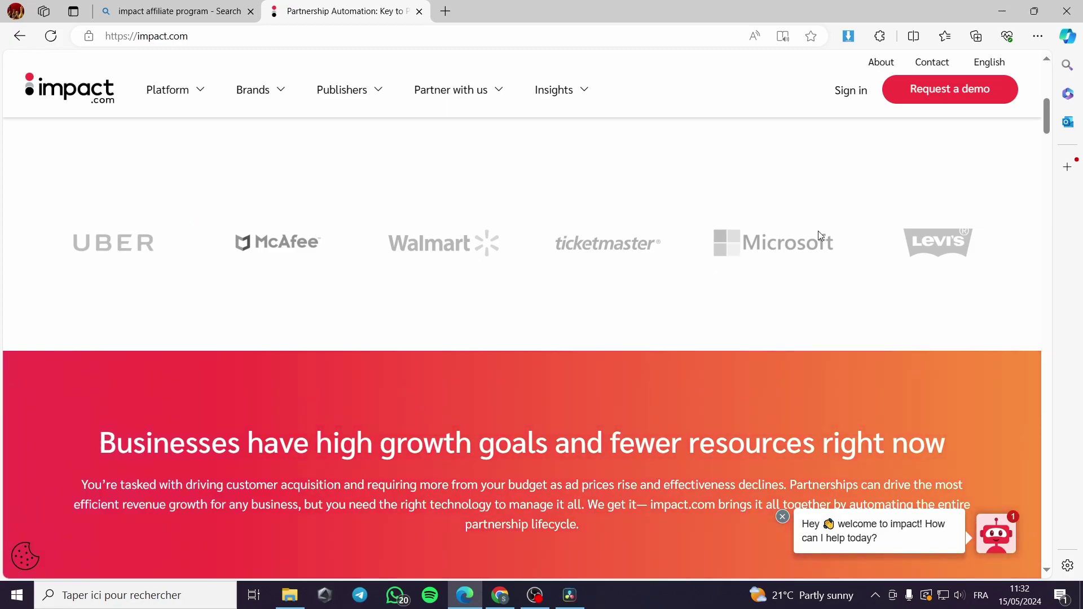
pyautogui.scroll(-1, 521, 300)
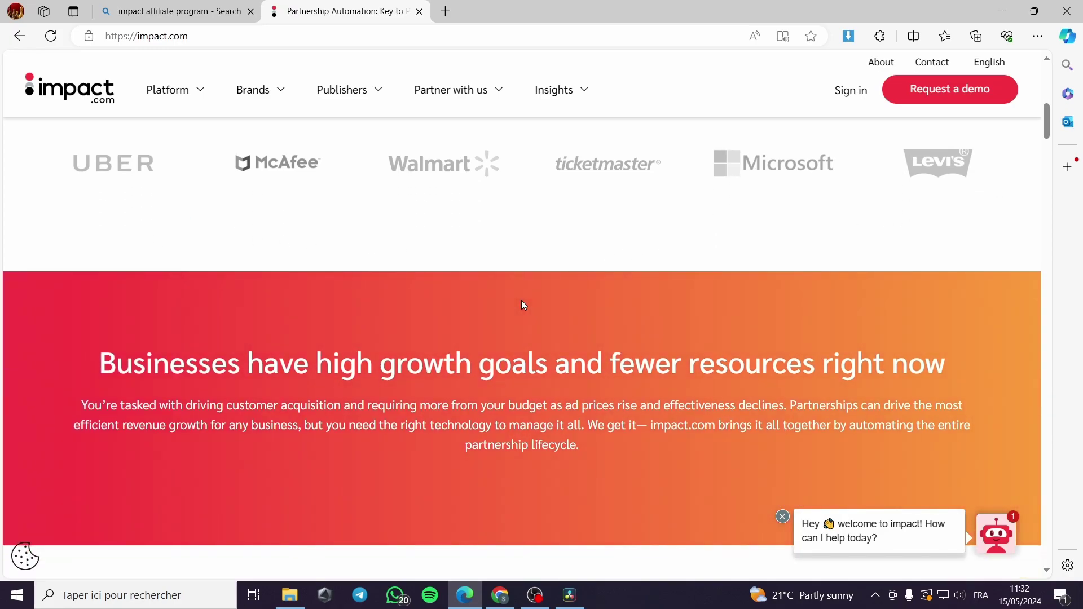
pyautogui.scroll(-1, 523, 305)
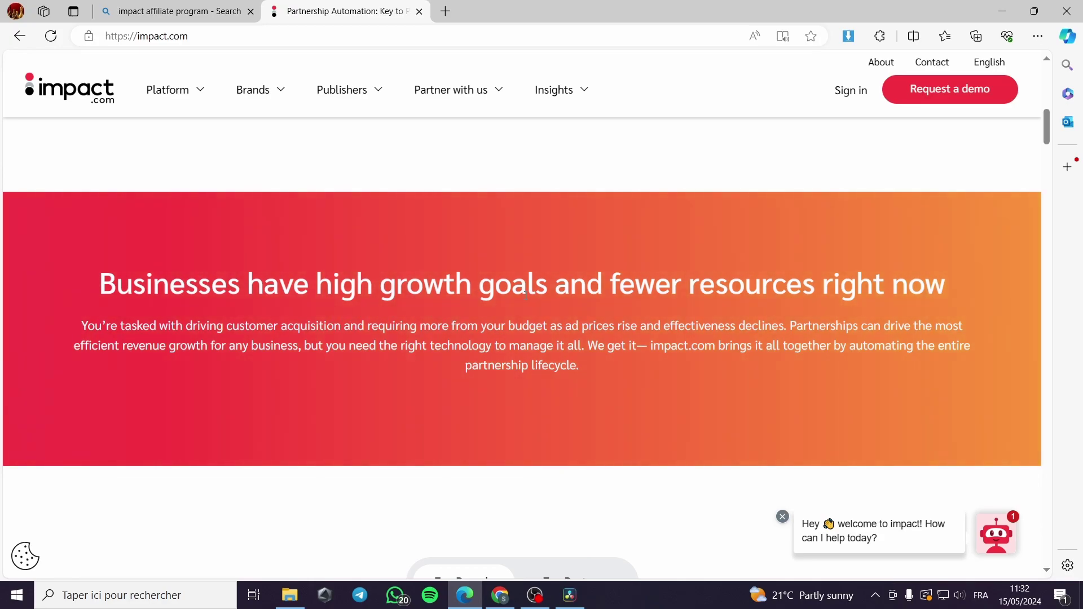
pyautogui.scroll(-2, 526, 297)
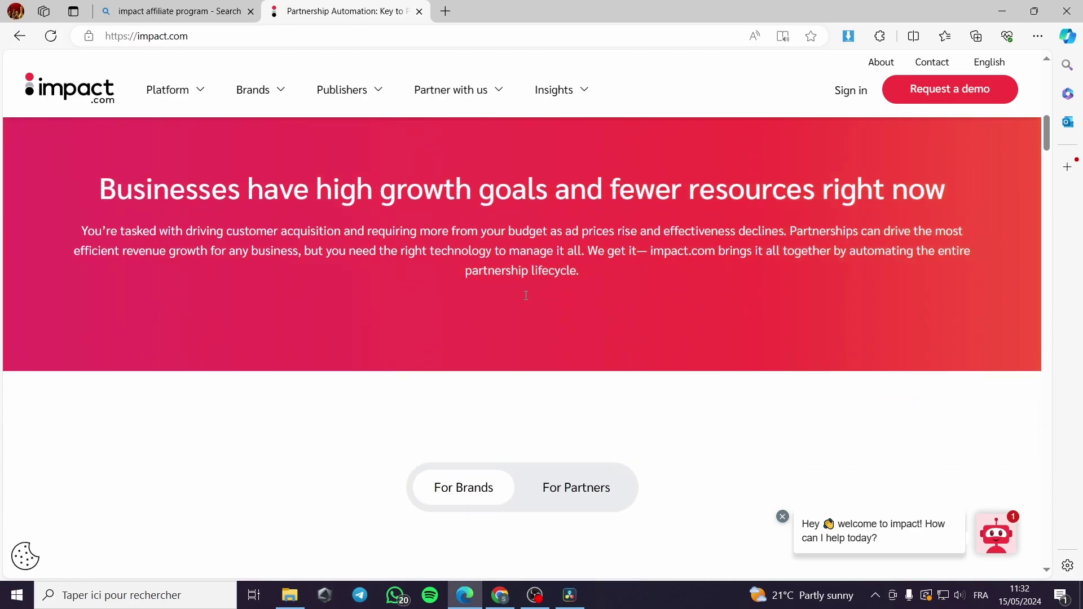
pyautogui.scroll(-1, 526, 300)
pyautogui.scroll(6, 526, 299)
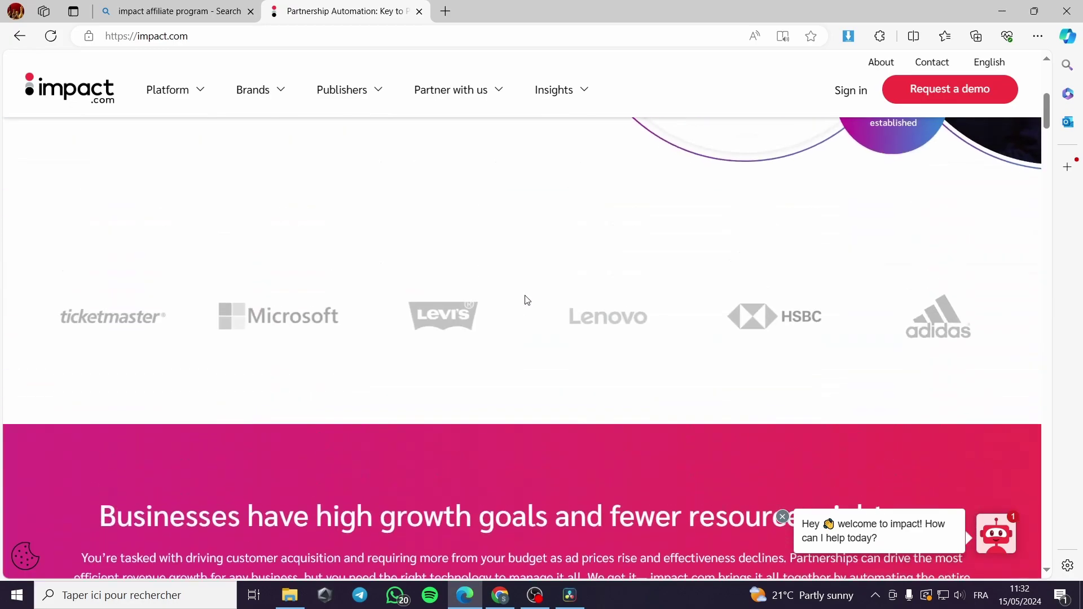
pyautogui.scroll(-9, 525, 299)
pyautogui.scroll(2, 525, 300)
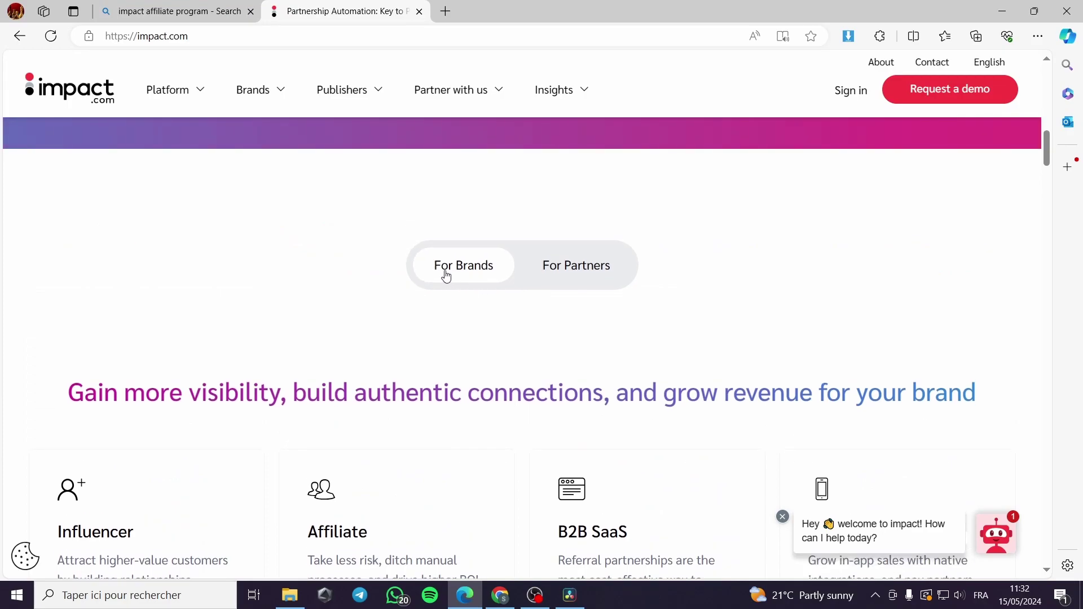
# - Show the homepage offerings for partners and examine the partner type cards
pyautogui.click(587, 270)
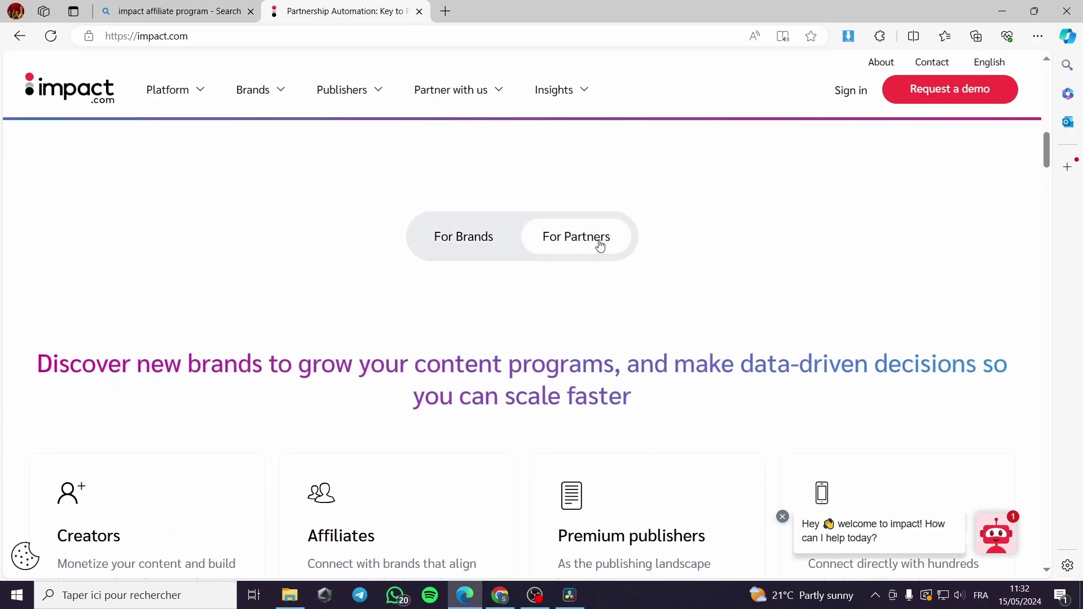
pyautogui.scroll(-3, 597, 243)
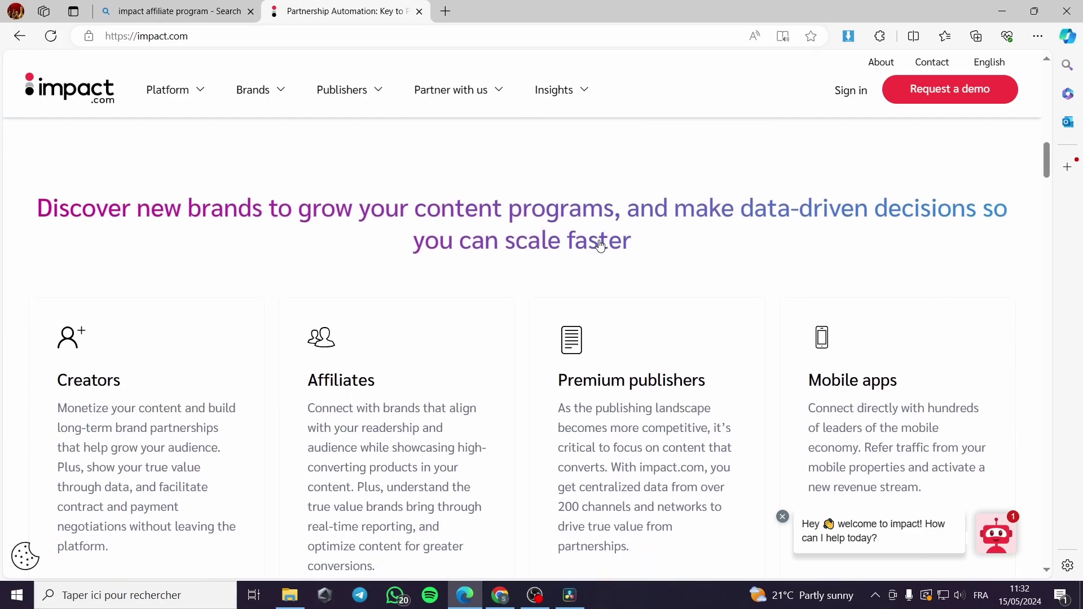
pyautogui.scroll(4, 488, 292)
# - Switch the homepage offerings to those for brands and read the Influencer, Affiliate, B2B SaaS and Mobile cards
pyautogui.click(486, 311)
pyautogui.scroll(-3, 198, 258)
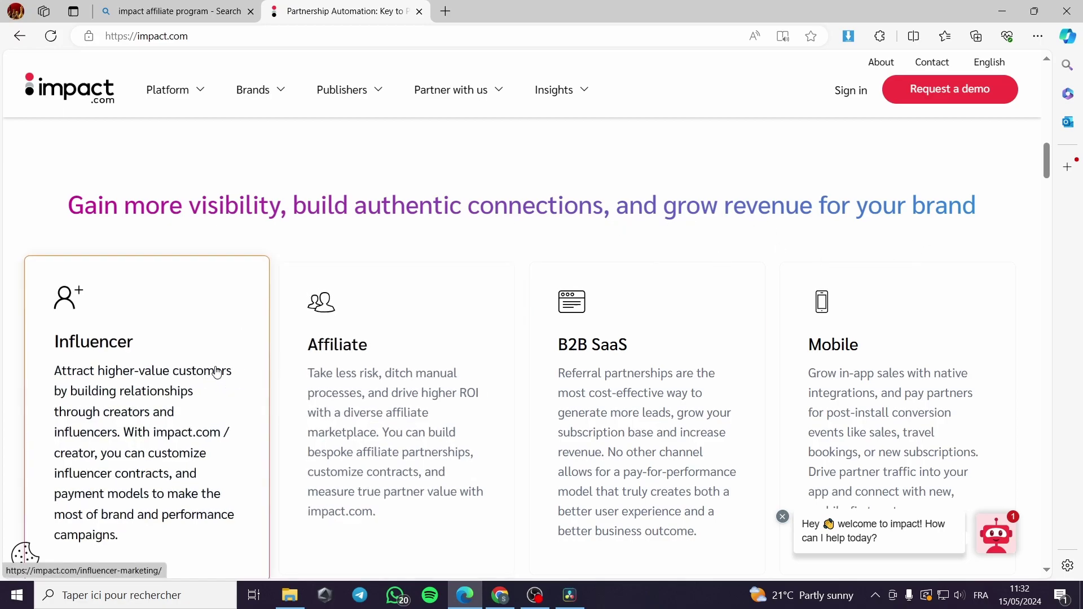
pyautogui.scroll(-1, 103, 385)
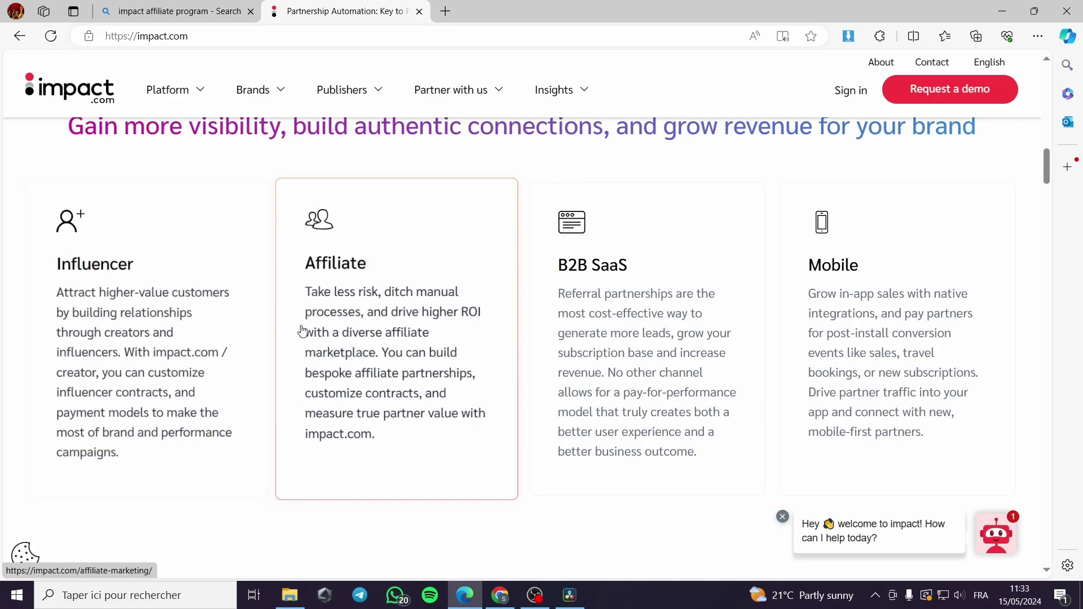
pyautogui.scroll(3, 347, 332)
pyautogui.scroll(10, 347, 332)
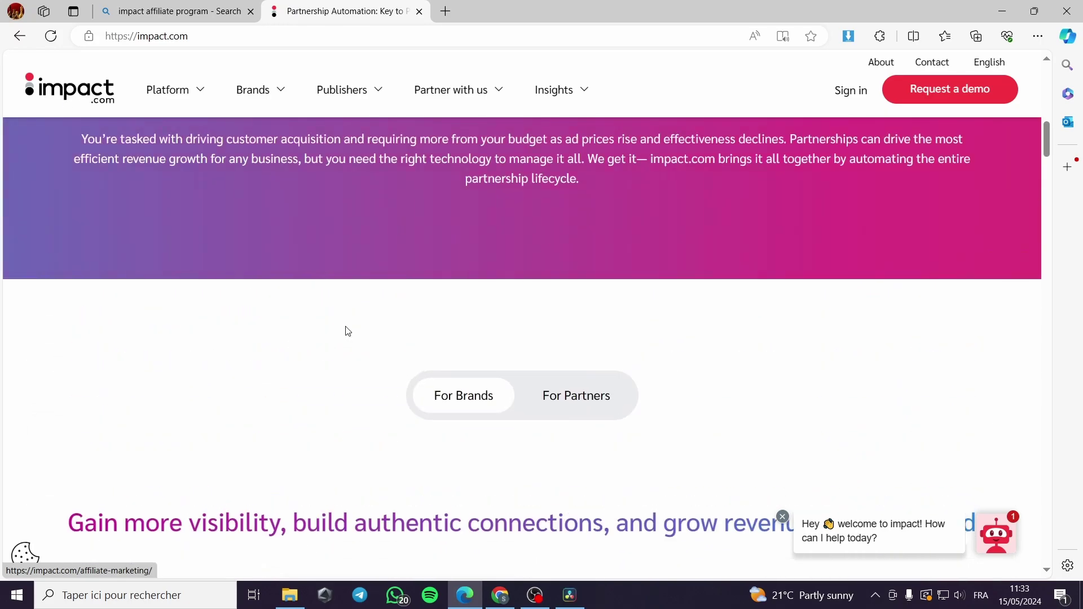
pyautogui.scroll(-10, 472, 363)
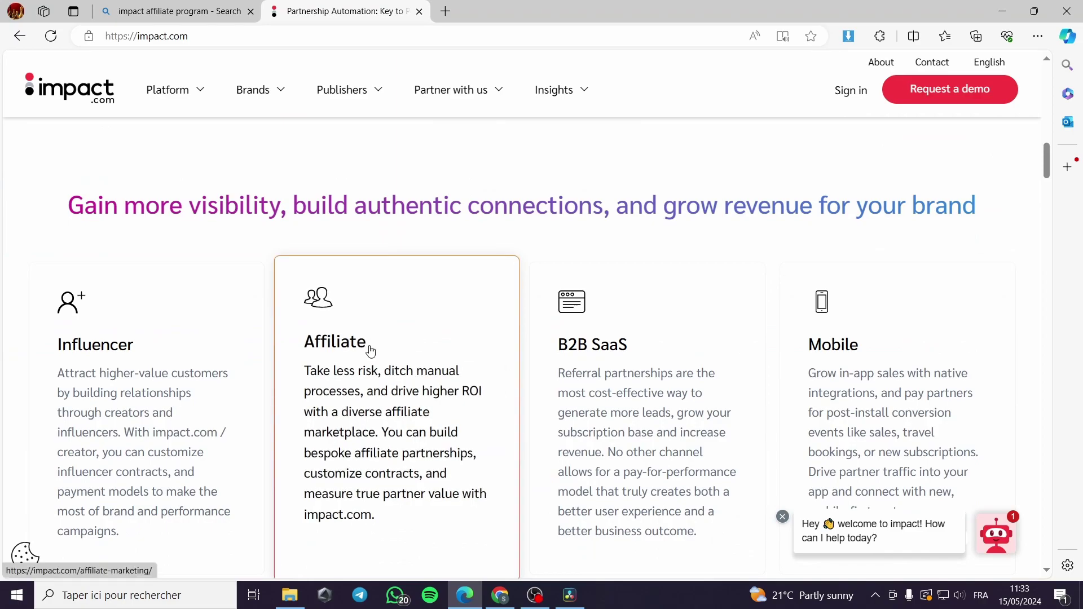
pyautogui.scroll(-3, 404, 350)
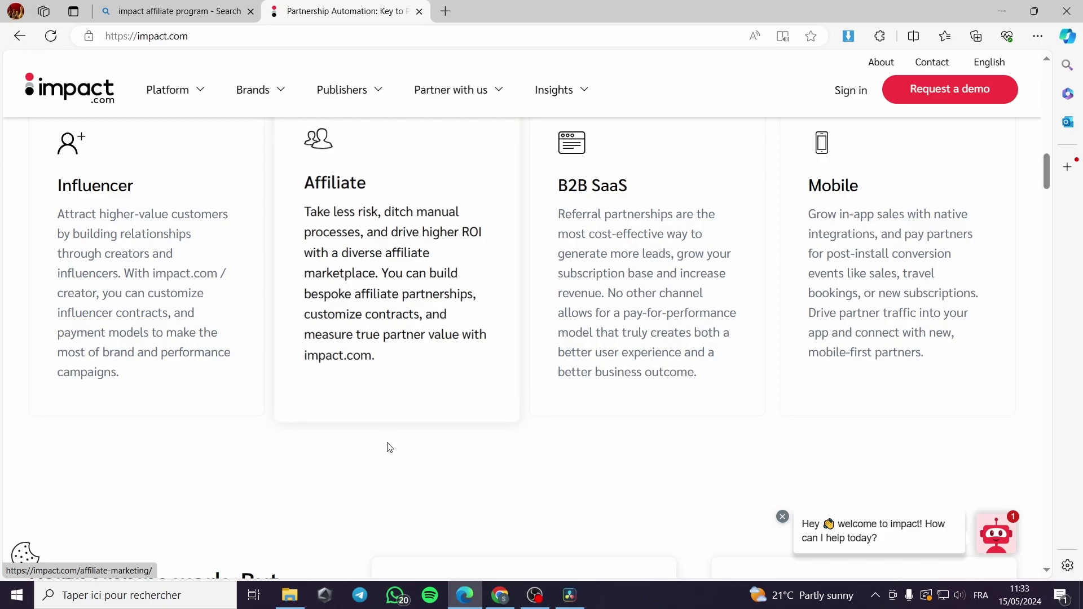
pyautogui.scroll(1, 388, 447)
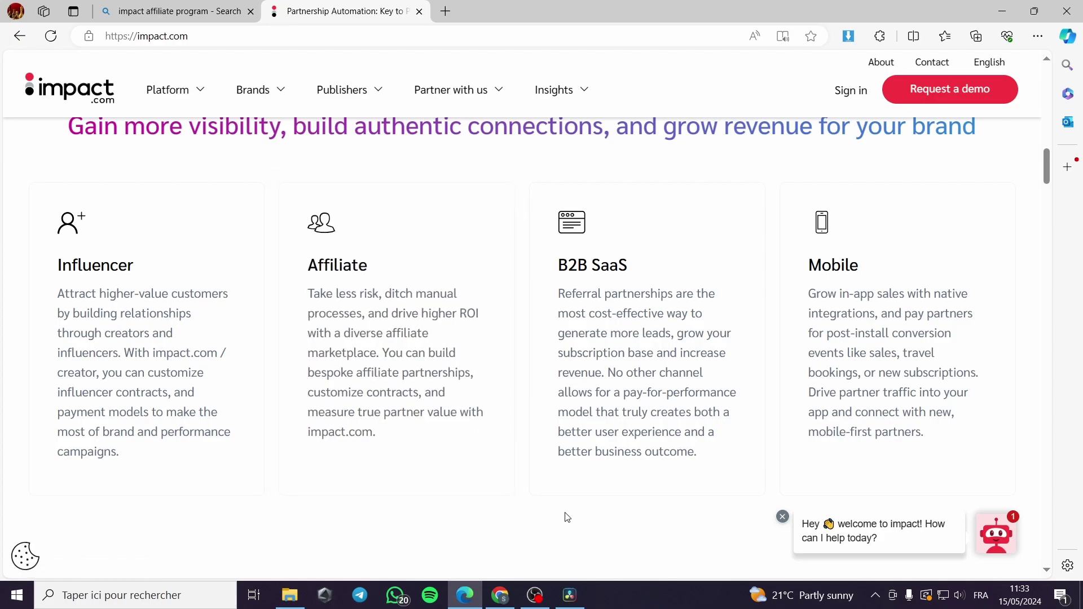
# - Examine the homepage's case studies and its creator, affiliate and publisher solution sections, then return to the page start
pyautogui.scroll(-10, 664, 513)
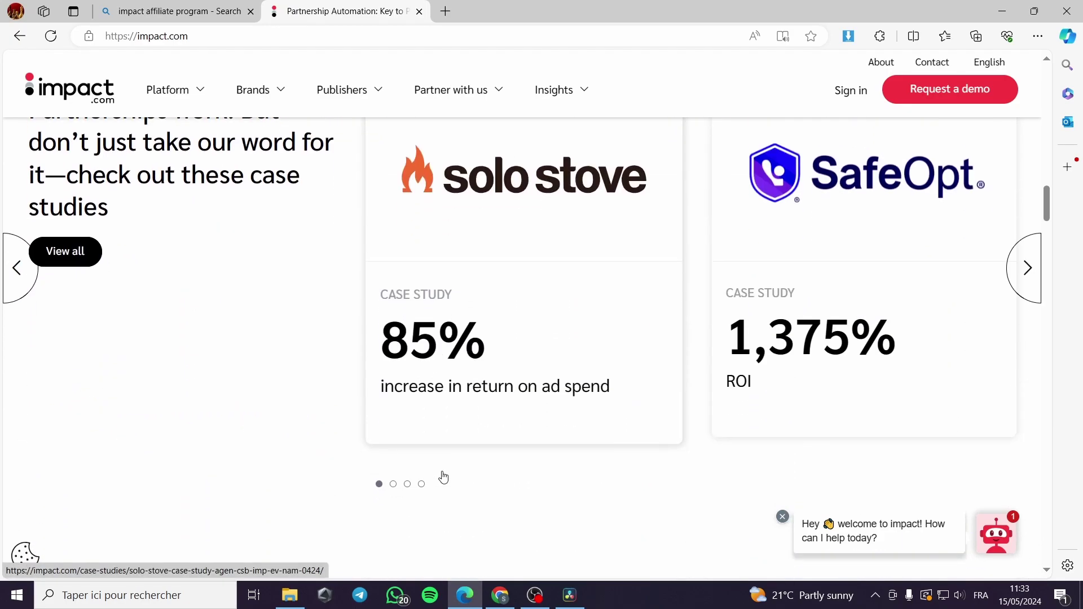
pyautogui.scroll(2, 443, 477)
pyautogui.scroll(1, 266, 447)
pyautogui.scroll(-6, 259, 440)
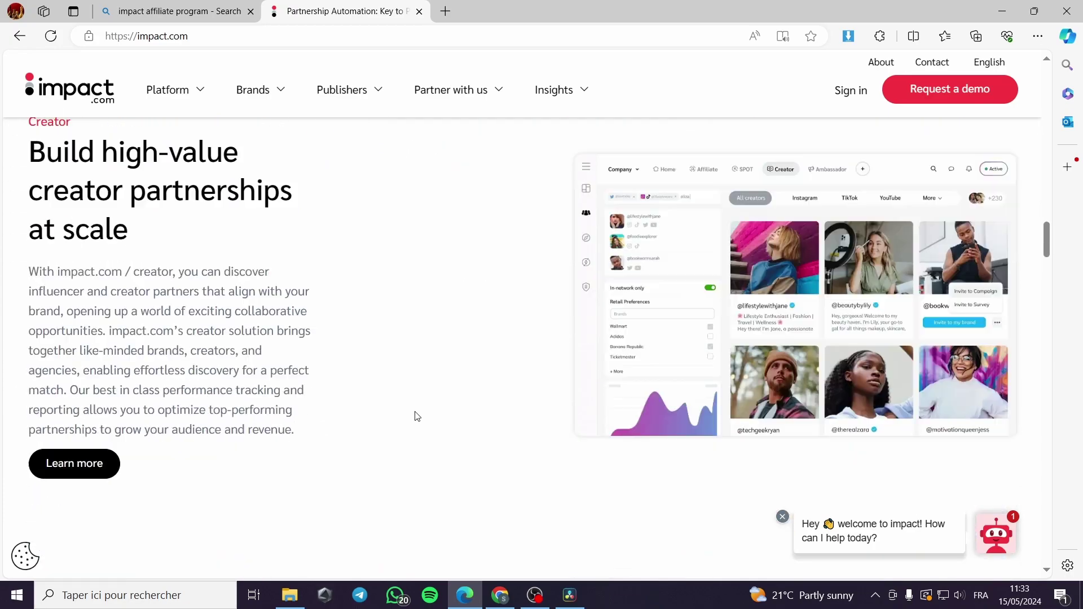
pyautogui.scroll(1, 420, 409)
pyautogui.scroll(-8, 420, 409)
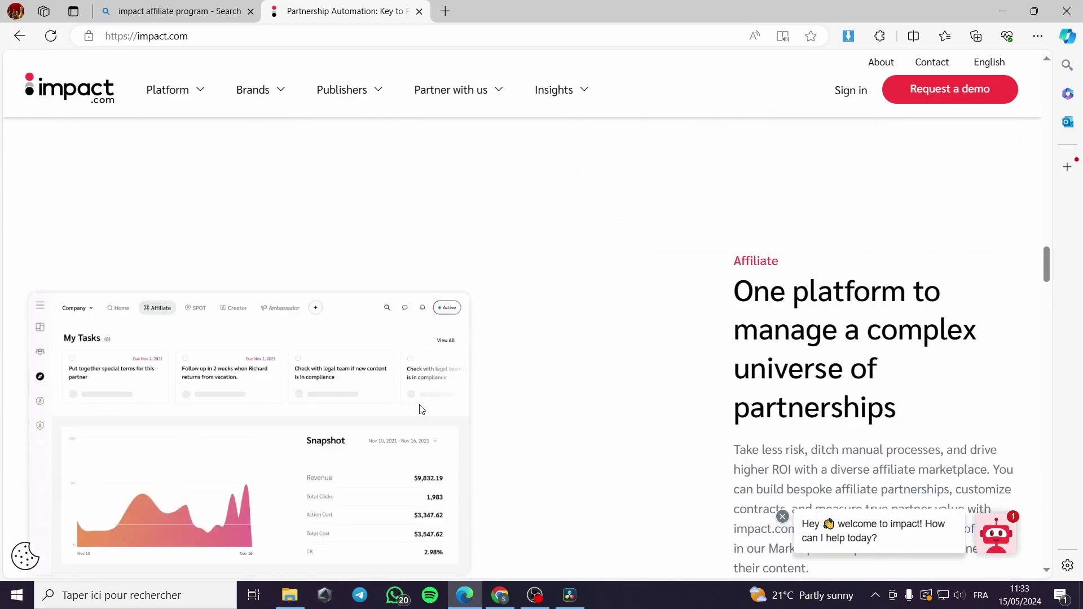
pyautogui.scroll(-8, 420, 409)
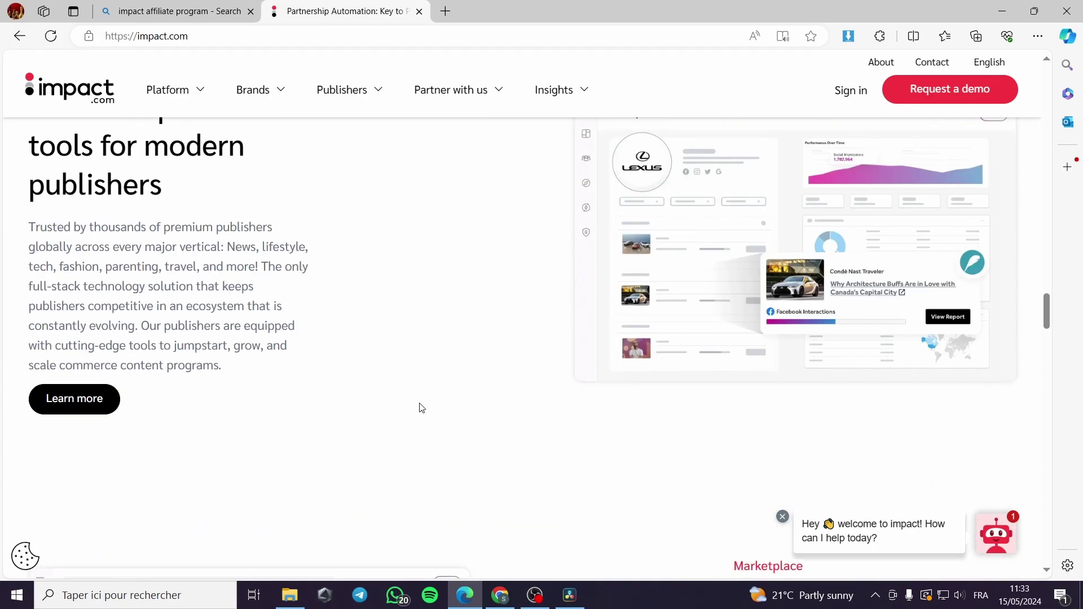
pyautogui.moveTo(1046, 323); pyautogui.dragTo(1044, 84)
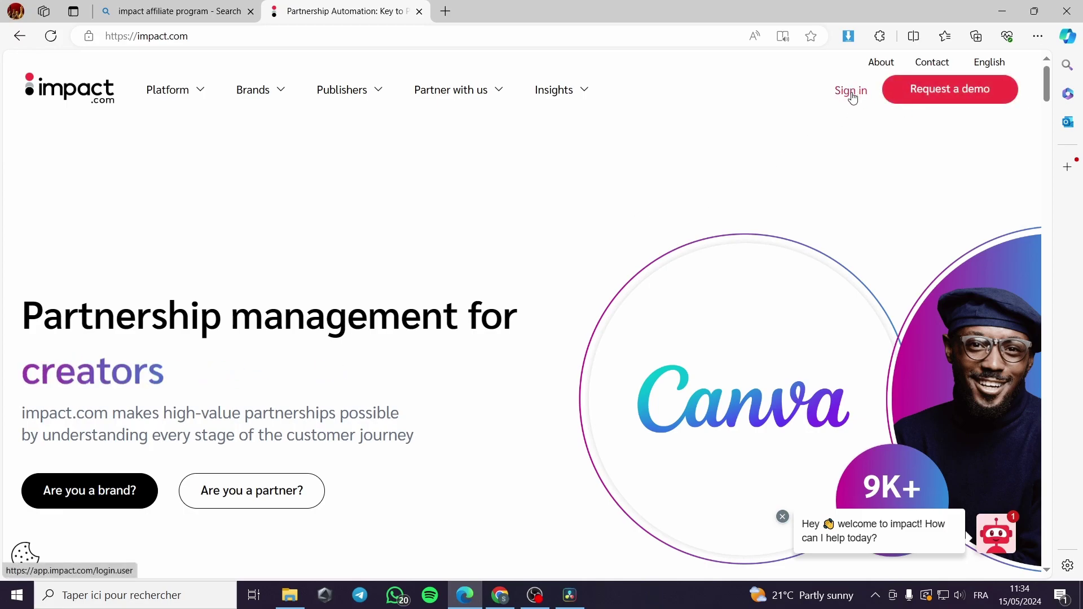
# - Open the Affiliate marketing page for brands in a new tab and switch to it
pyautogui.moveTo(183, 91)
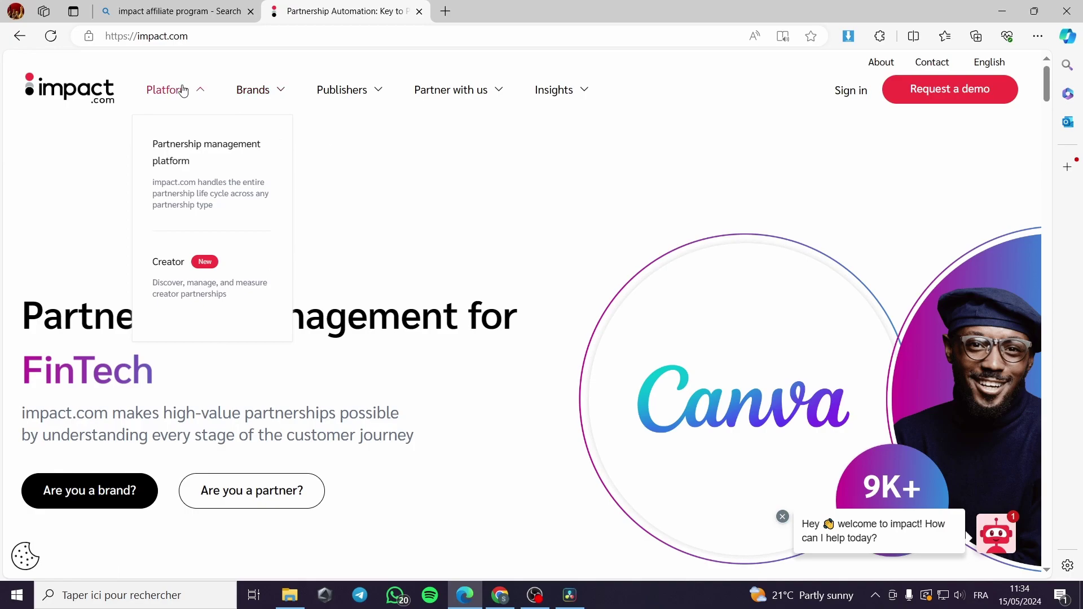
pyautogui.moveTo(186, 152)
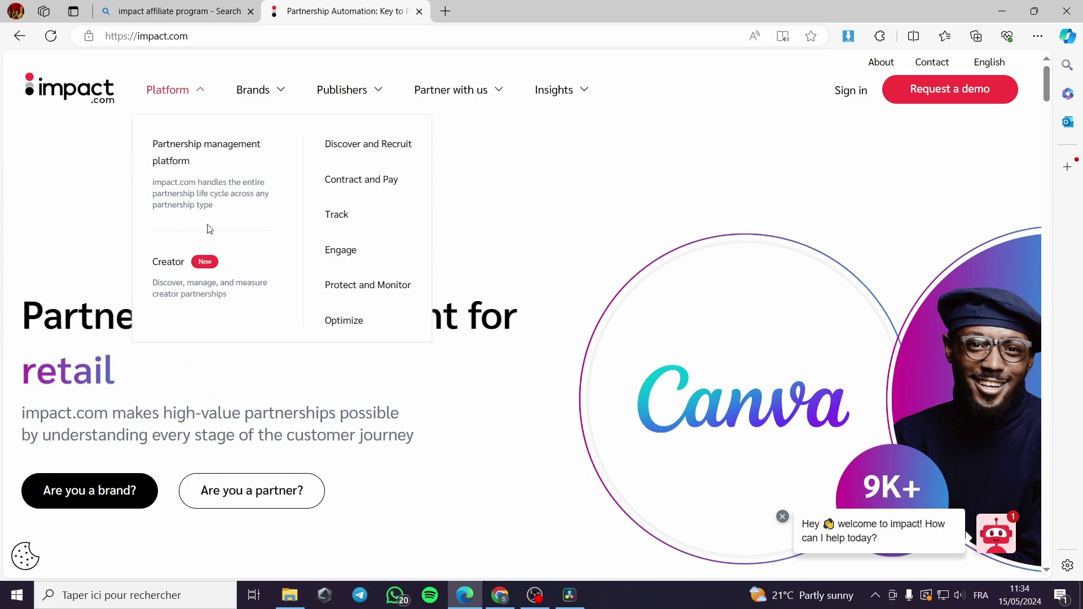
pyautogui.moveTo(342, 103)
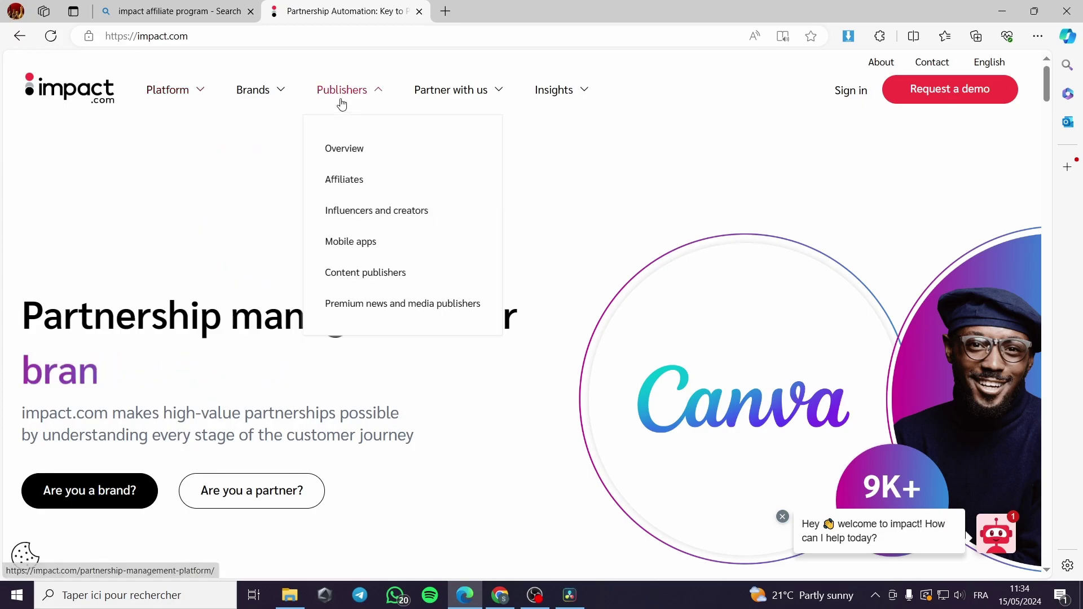
pyautogui.moveTo(277, 93)
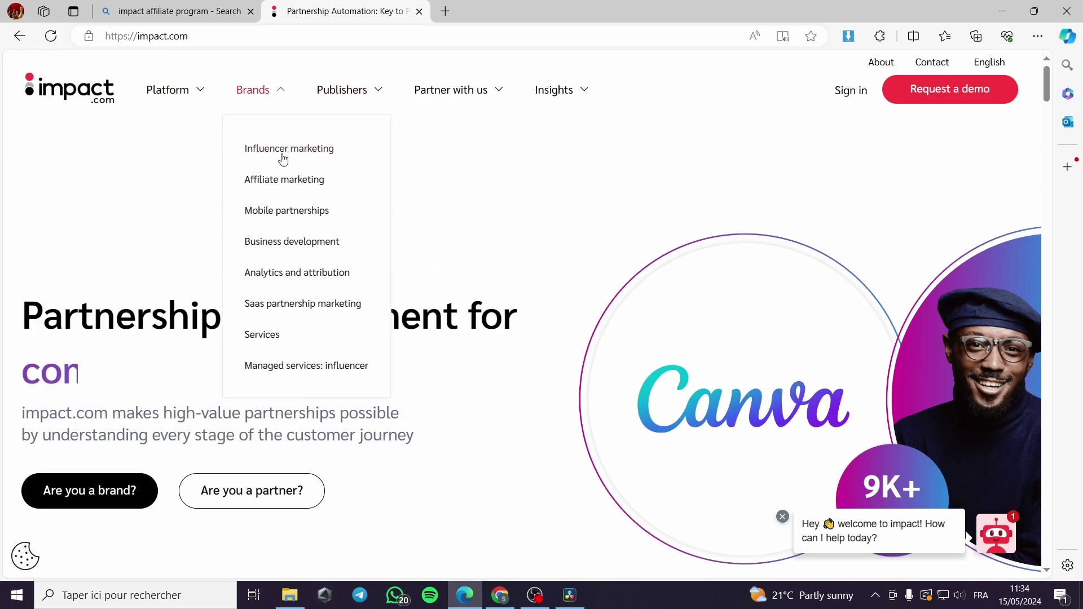
pyautogui.rightClick(286, 184)
pyautogui.click(295, 194)
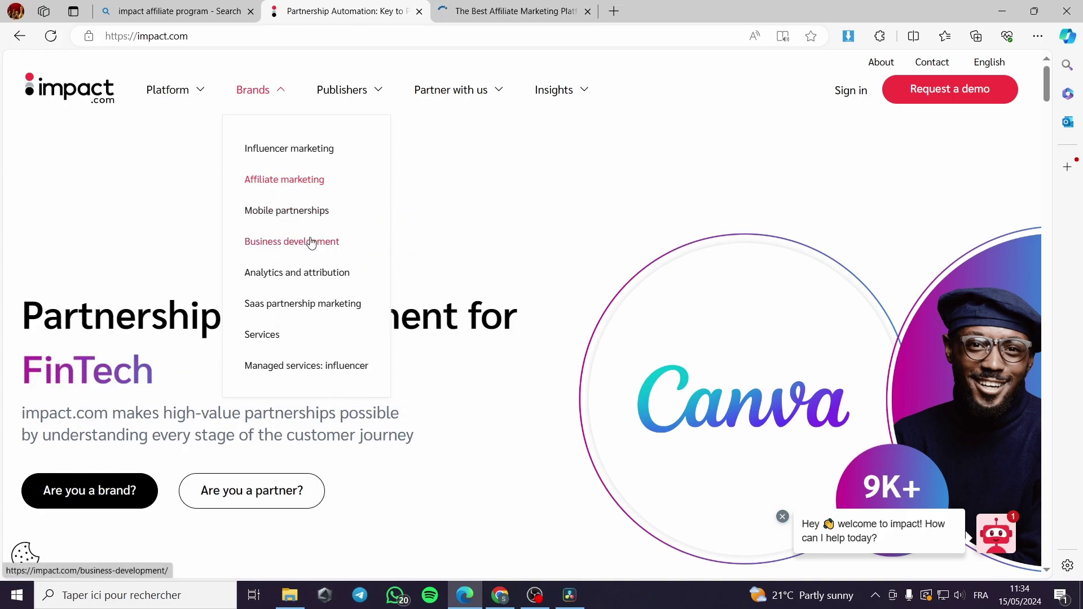
pyautogui.click(499, 7)
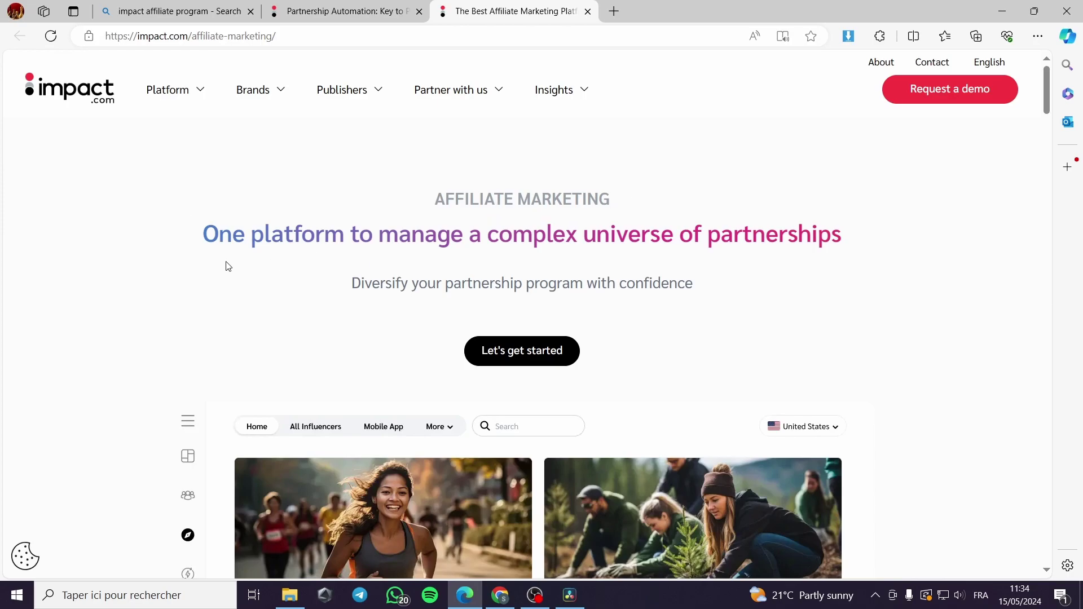
# - Examine the affiliate marketing page's featured partners, program requirements and partnership management sections
pyautogui.scroll(-1, 499, 316)
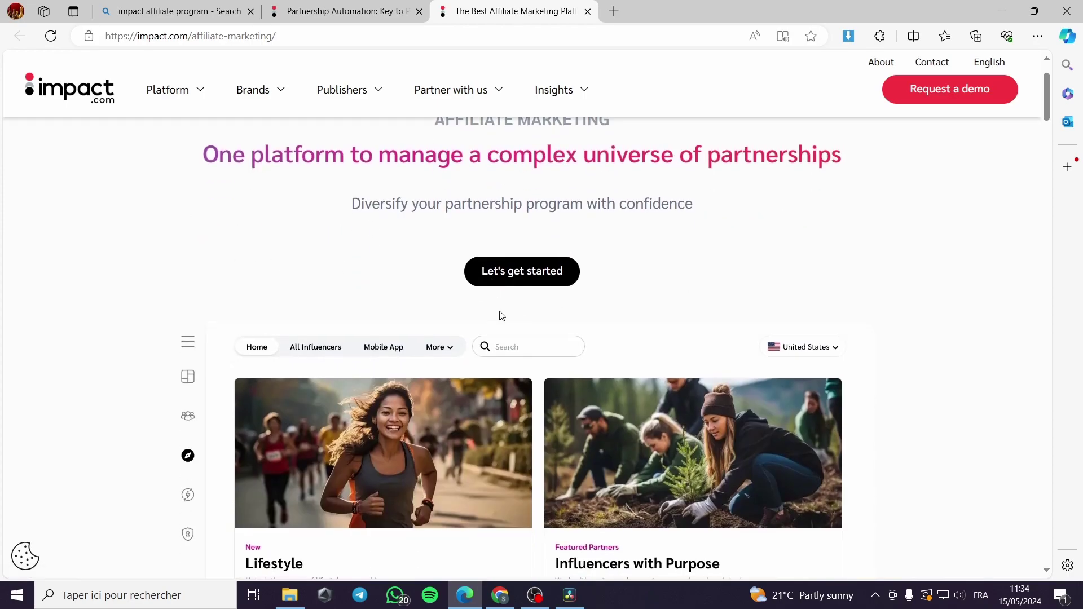
pyautogui.scroll(-3, 499, 316)
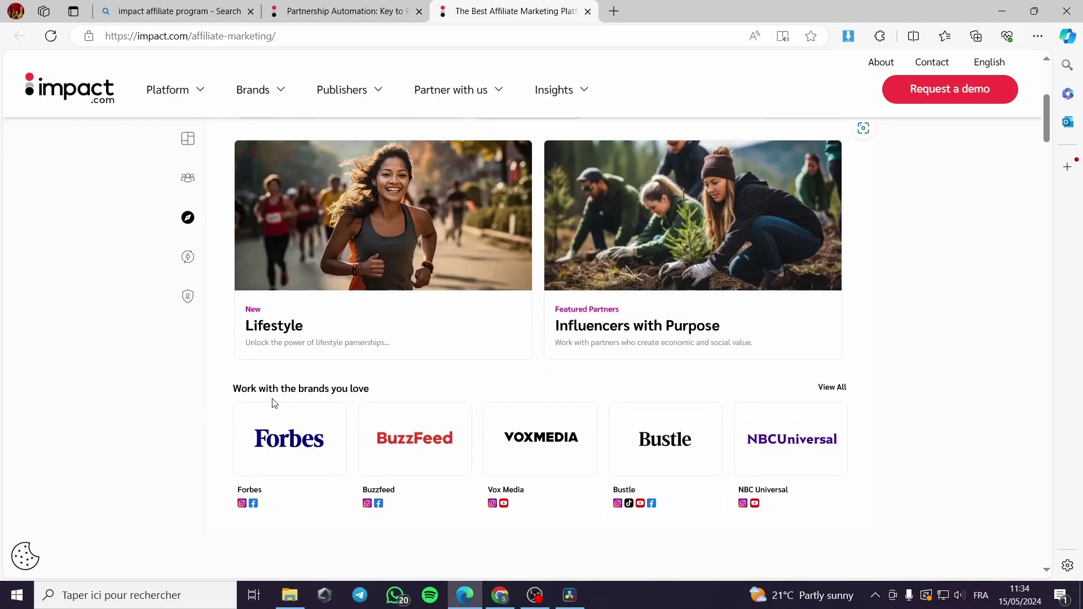
pyautogui.scroll(-5, 274, 402)
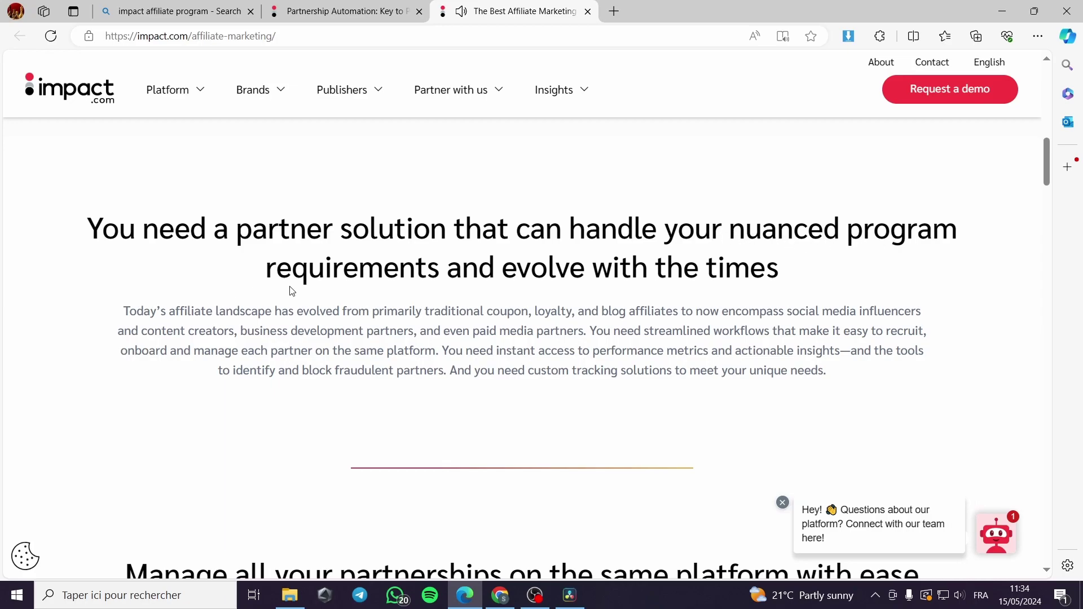
pyautogui.scroll(-2, 683, 284)
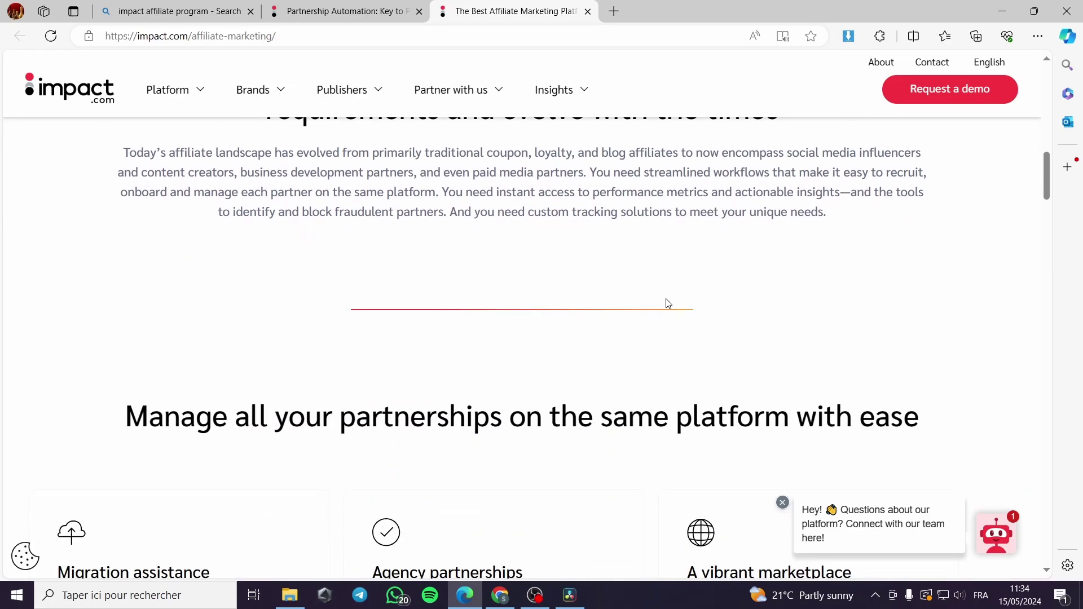
pyautogui.scroll(-3, 72, 292)
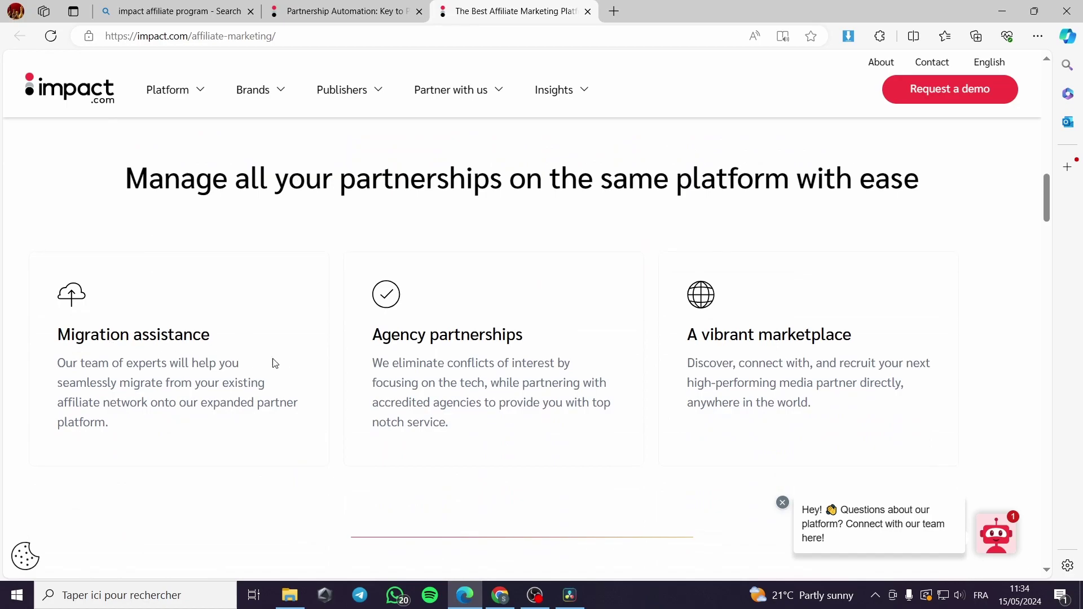
pyautogui.scroll(15, 684, 401)
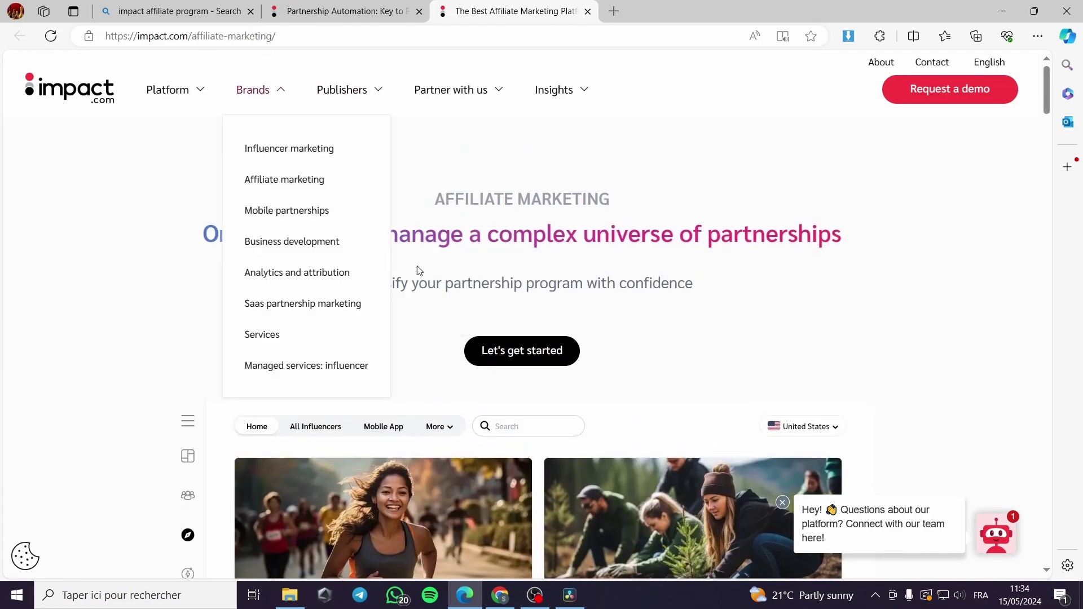
# - Return to the impact.com homepage tab and open the Affiliates page for publishers
pyautogui.click(342, 12)
pyautogui.moveTo(255, 89)
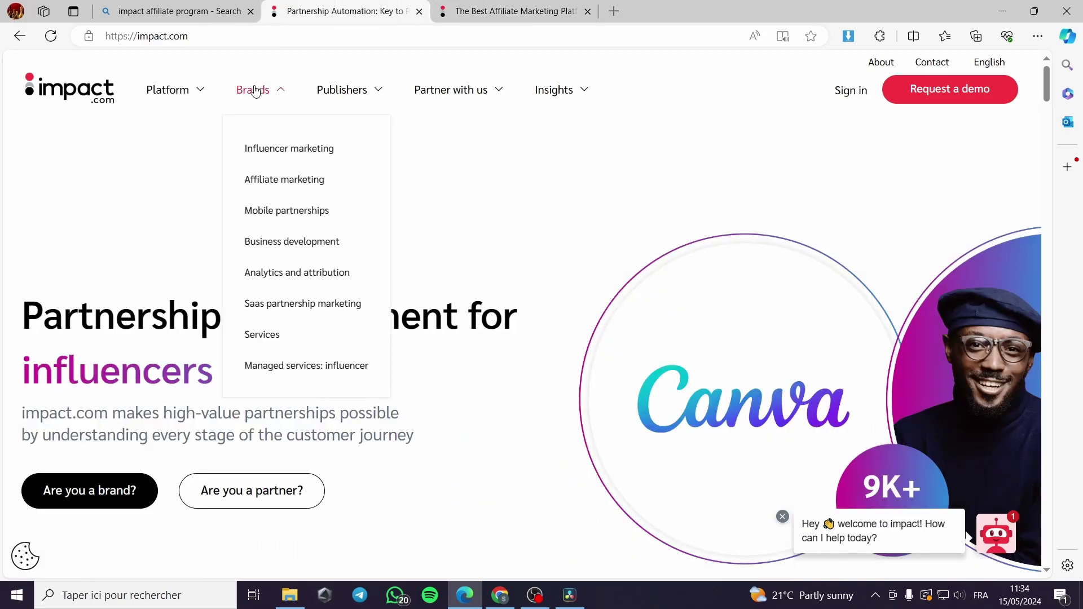
pyautogui.moveTo(346, 85)
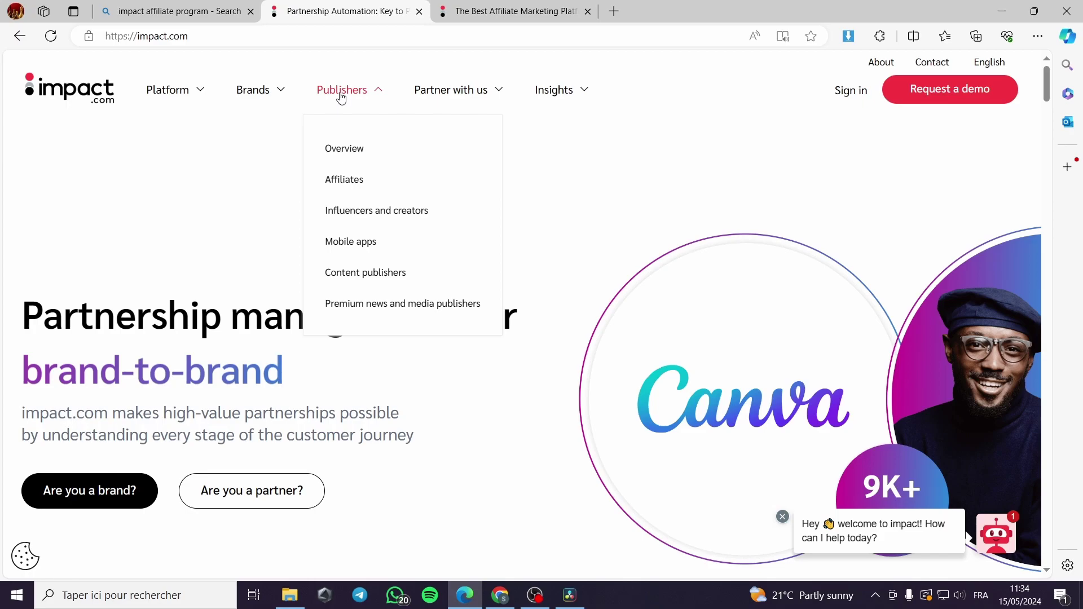
pyautogui.click(344, 186)
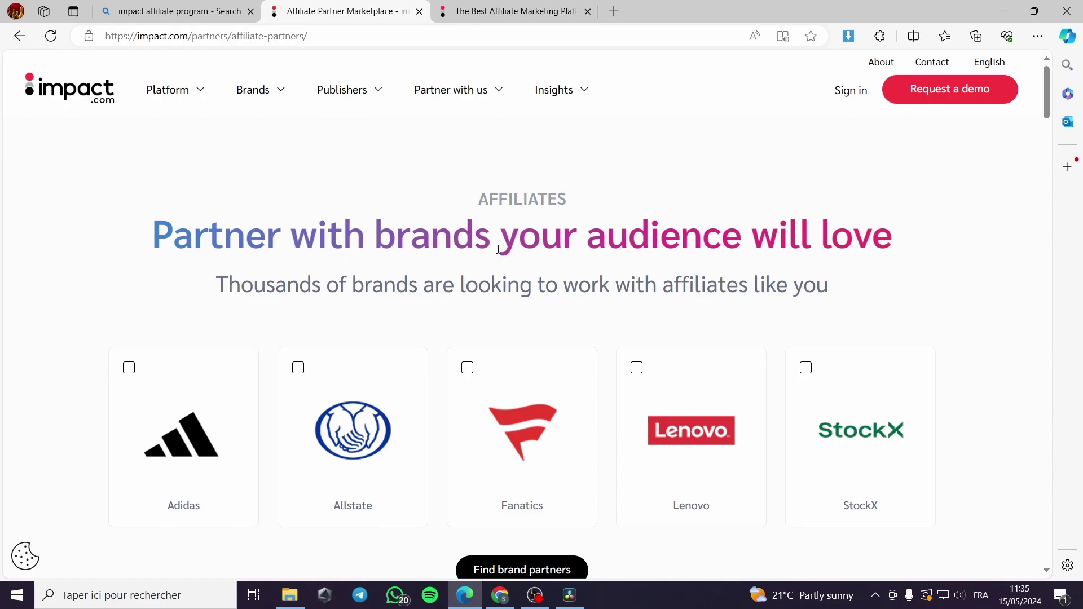
# - Return to the impact.com homepage and open the partner page for publishers and creators
pyautogui.scroll(-3, 468, 395)
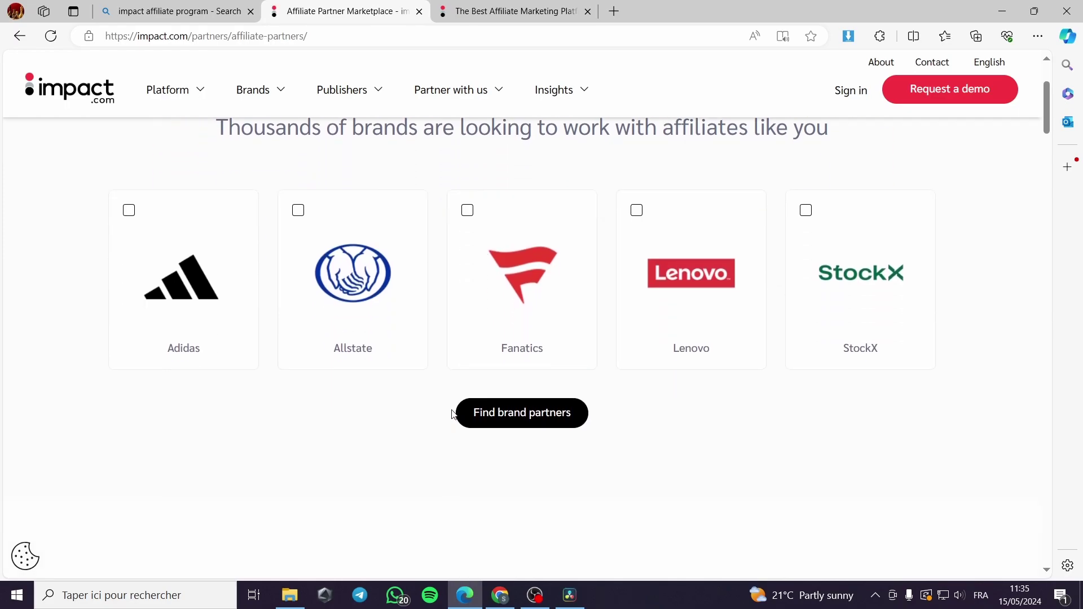
pyautogui.scroll(3, 259, 367)
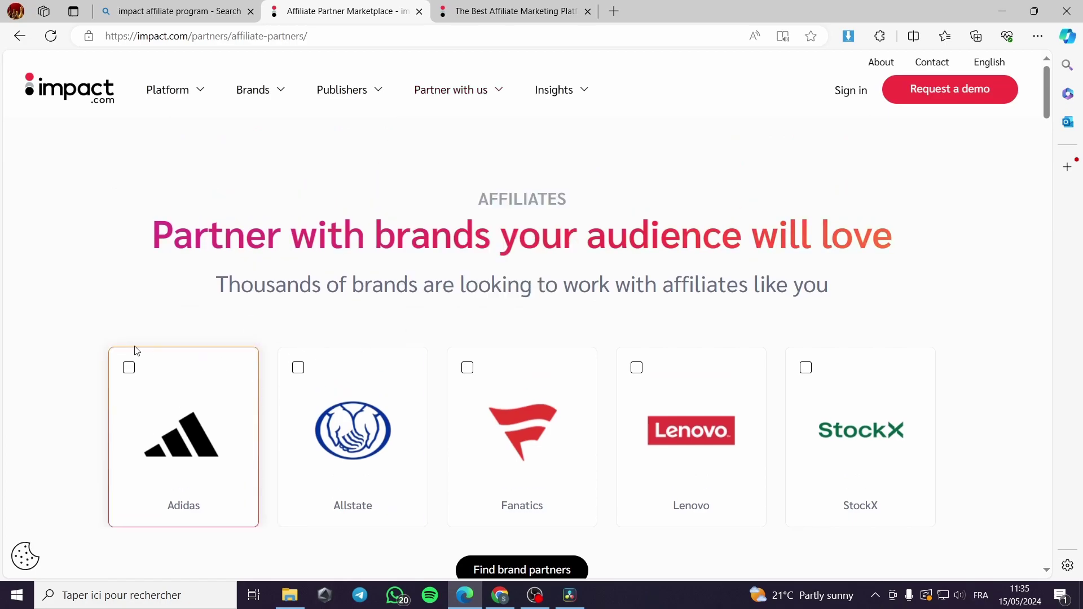
pyautogui.click(12, 35)
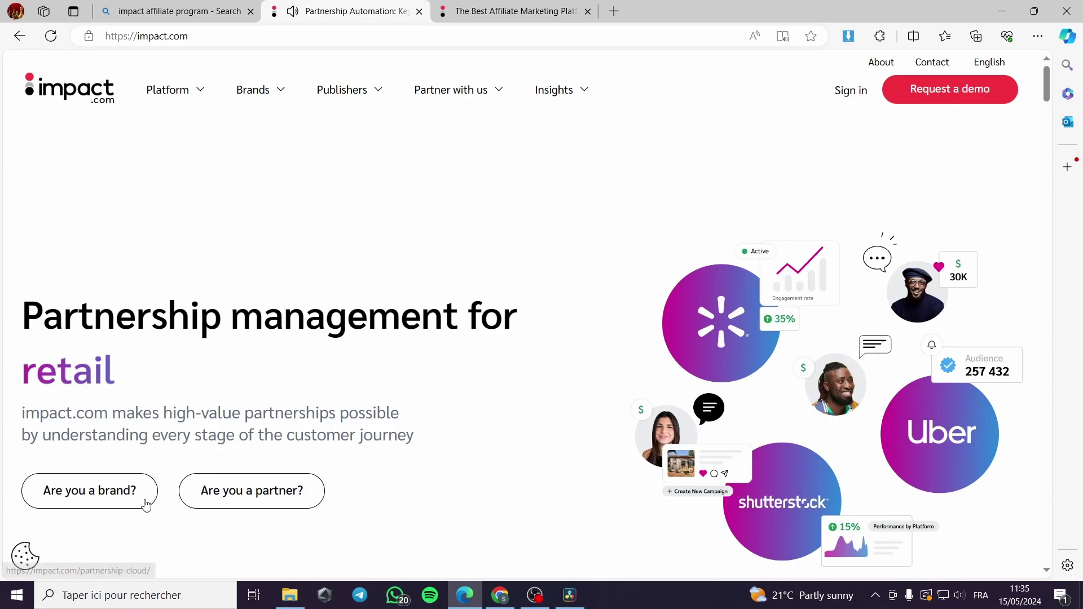
pyautogui.click(242, 501)
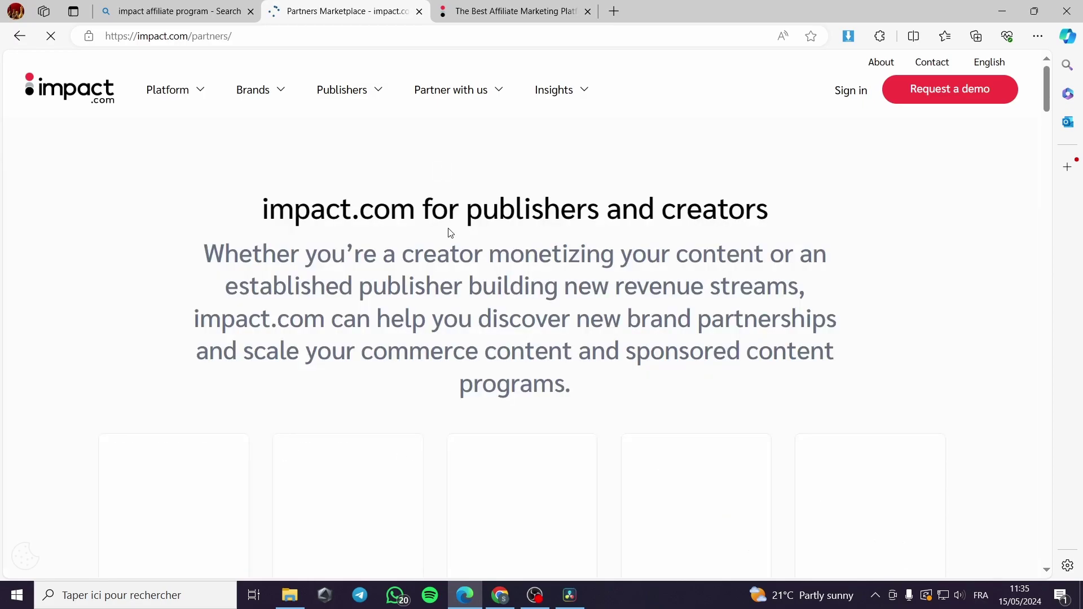
# - Examine the publishers and creators page, including its partner categories and the section about businesses looking for partners
pyautogui.scroll(-5, 333, 248)
pyautogui.scroll(7, 339, 253)
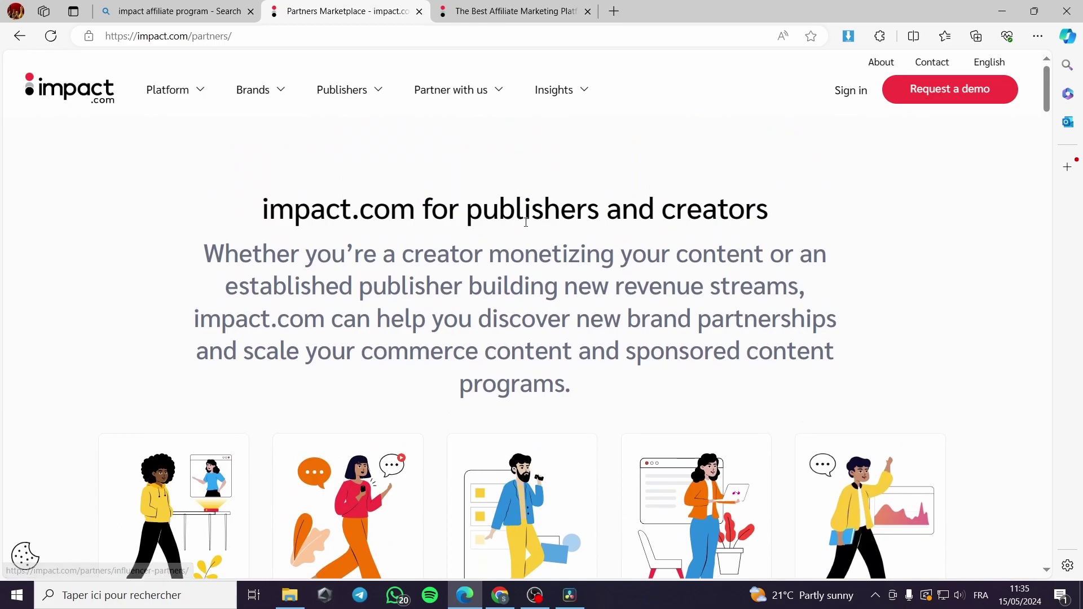
pyautogui.scroll(-3, 672, 251)
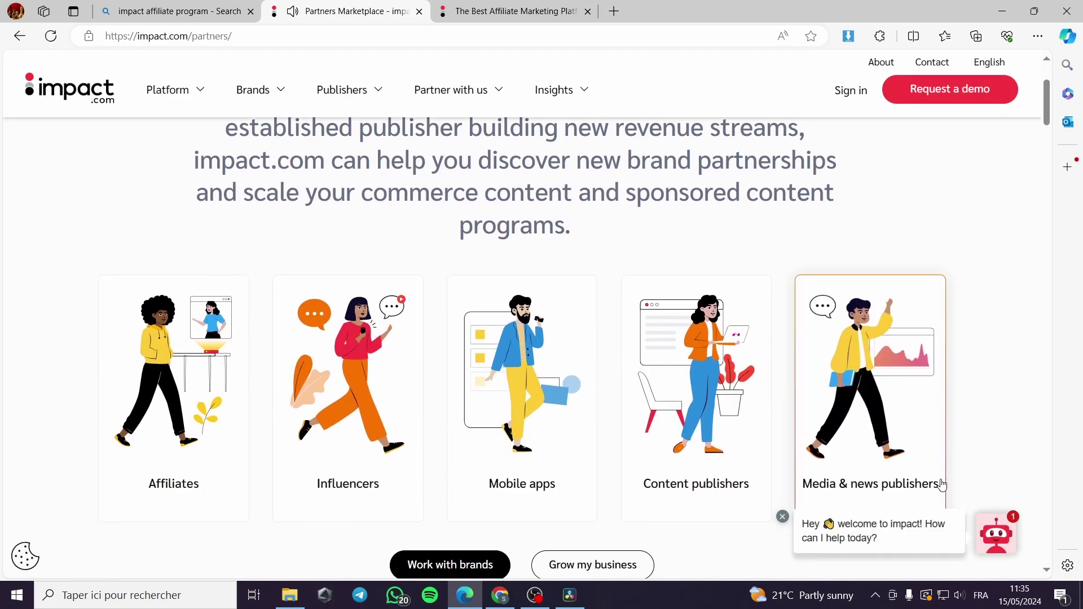
pyautogui.scroll(-4, 718, 309)
pyautogui.scroll(-3, 718, 309)
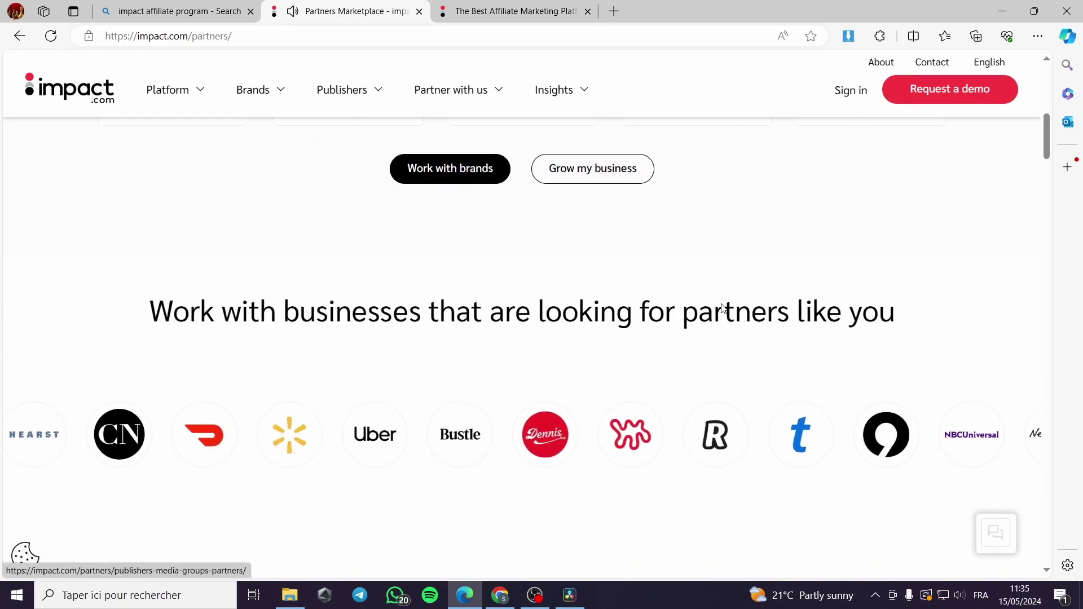
pyautogui.scroll(1, 460, 203)
pyautogui.scroll(6, 461, 224)
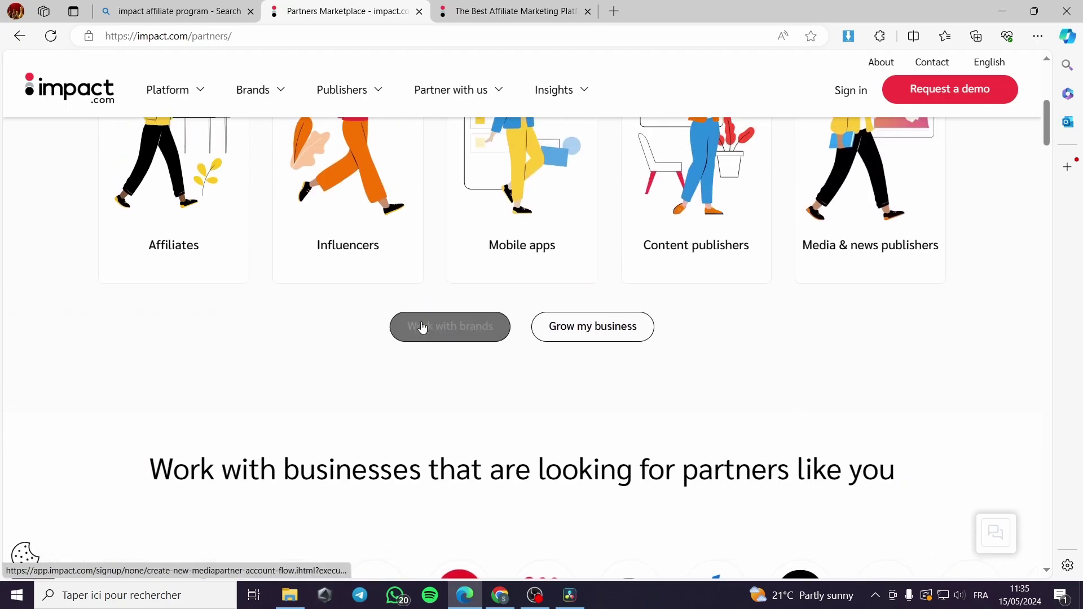
pyautogui.scroll(3, 327, 246)
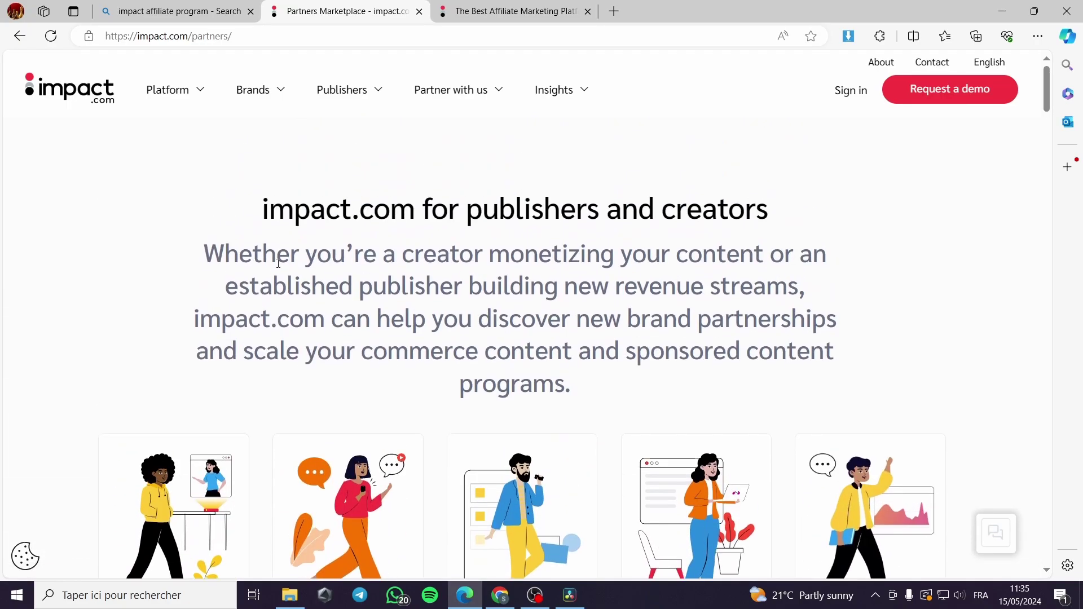
pyautogui.scroll(-3, 370, 319)
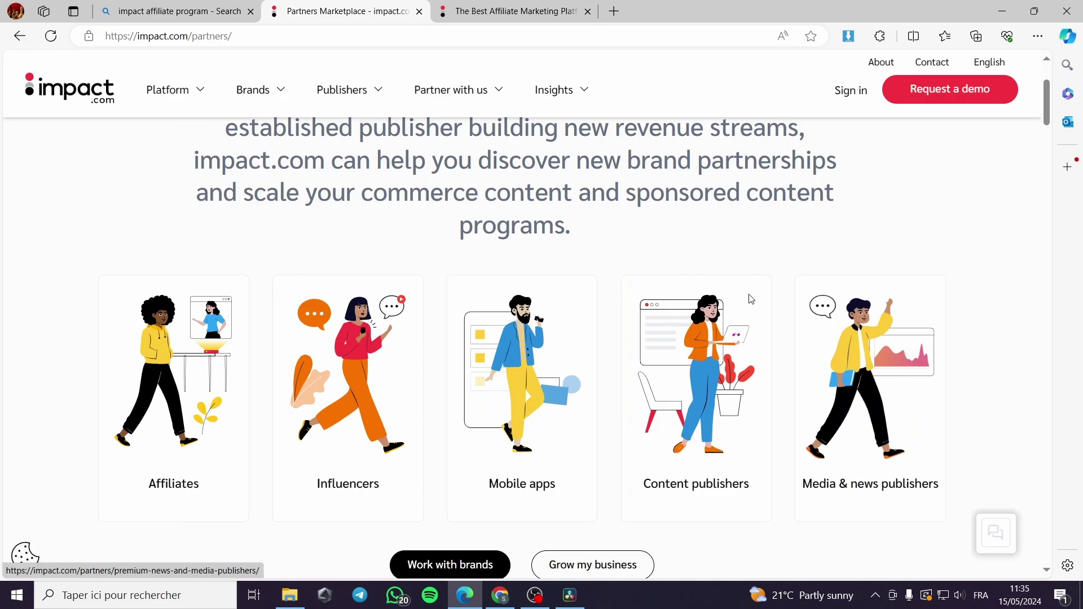
# - Open the Affiliates page from the partner categories and close the separate Affiliate marketing tab
pyautogui.click(167, 439)
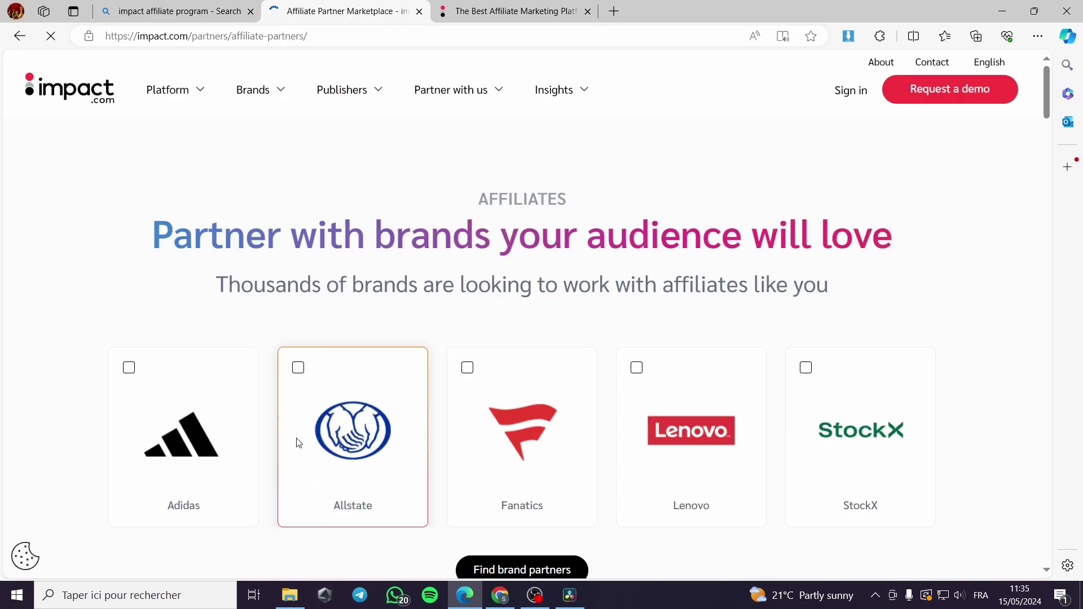
pyautogui.click(462, 11)
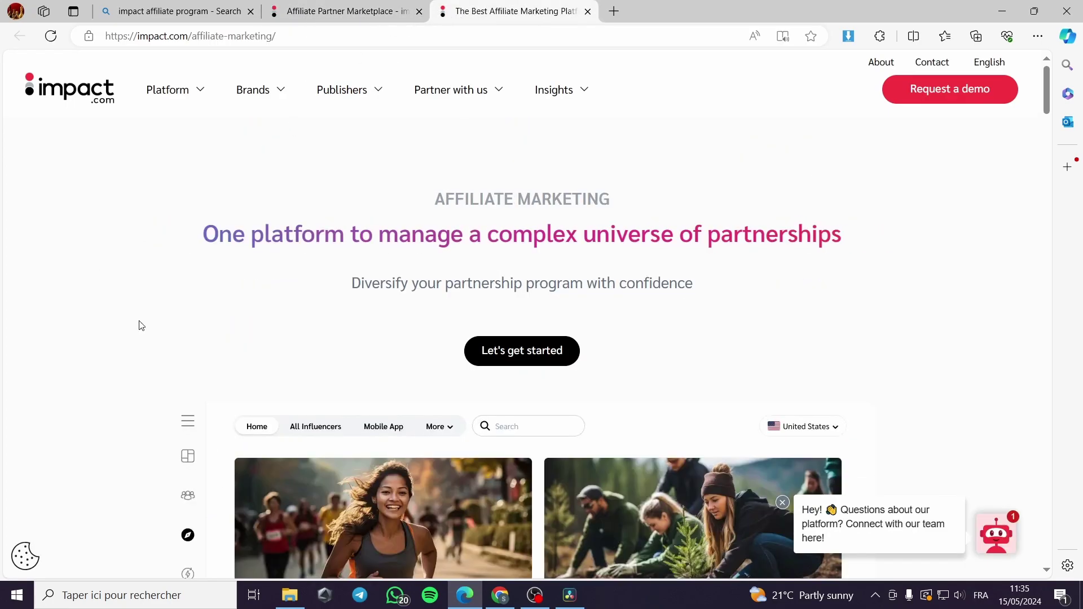
pyautogui.click(587, 11)
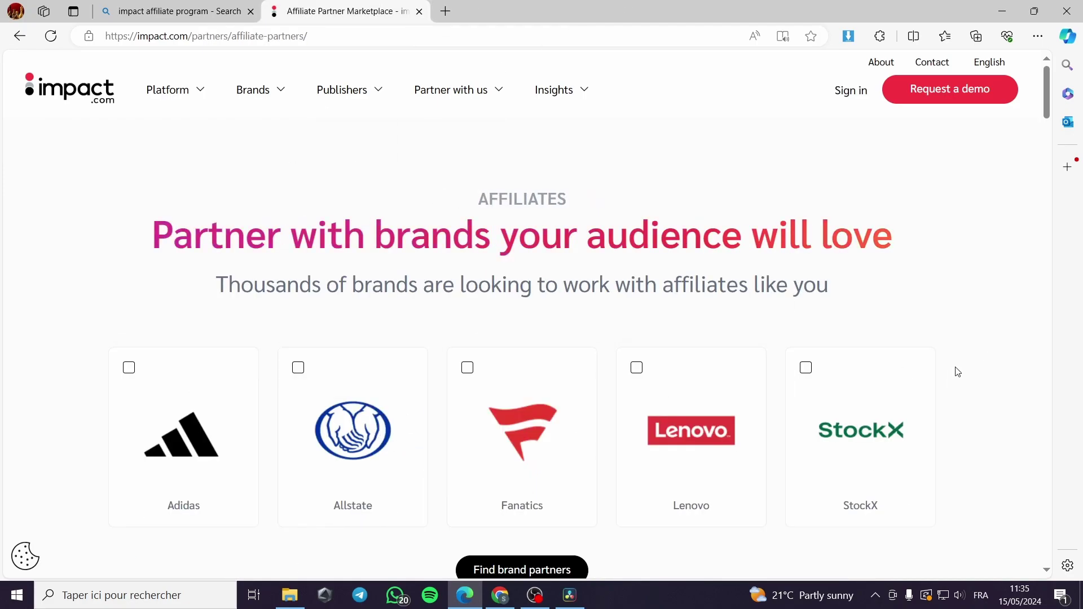
# - Select StockX and Adidas among the brand partners on the Affiliates page
pyautogui.click(806, 370)
pyautogui.scroll(-1, 849, 412)
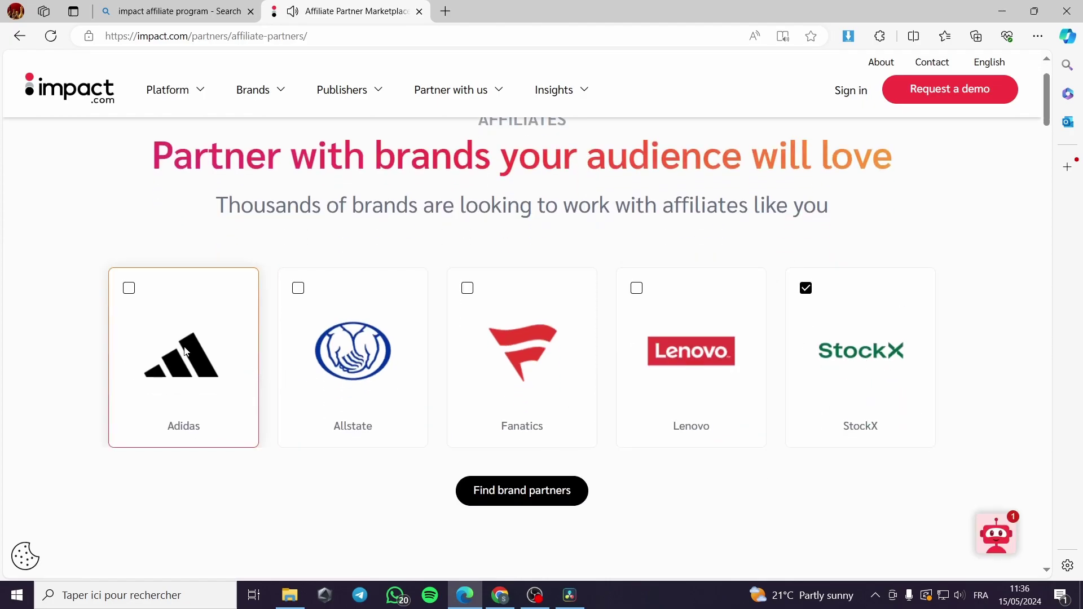
pyautogui.click(129, 289)
pyautogui.scroll(-1, 581, 474)
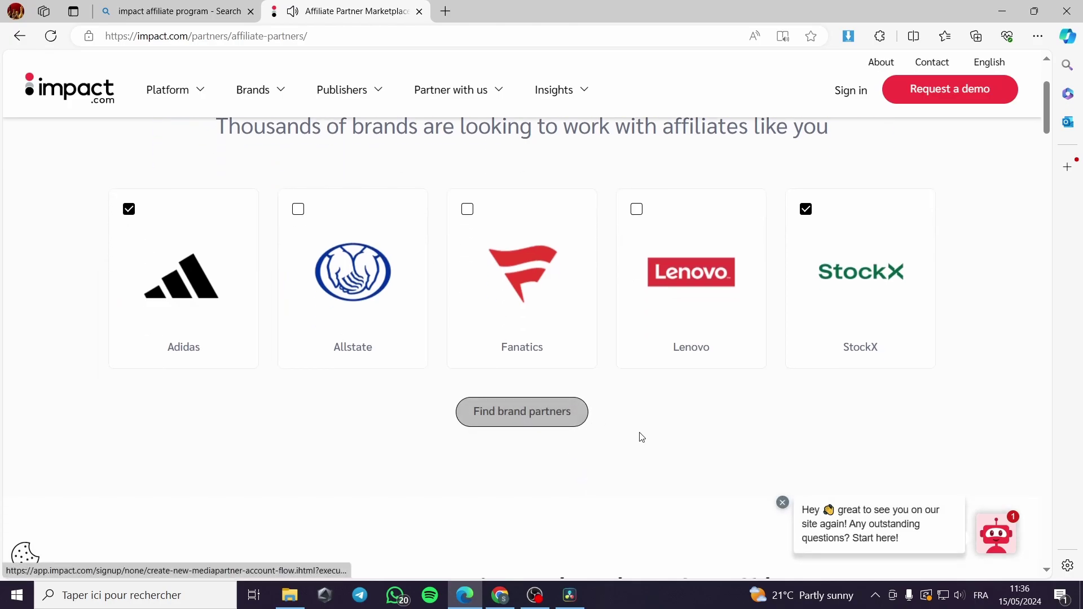
# - Start signing up from the section about the marketplace for affiliates, and close the search results tab
pyautogui.scroll(-1, 646, 439)
pyautogui.scroll(-1, 647, 438)
pyautogui.scroll(2, 438, 404)
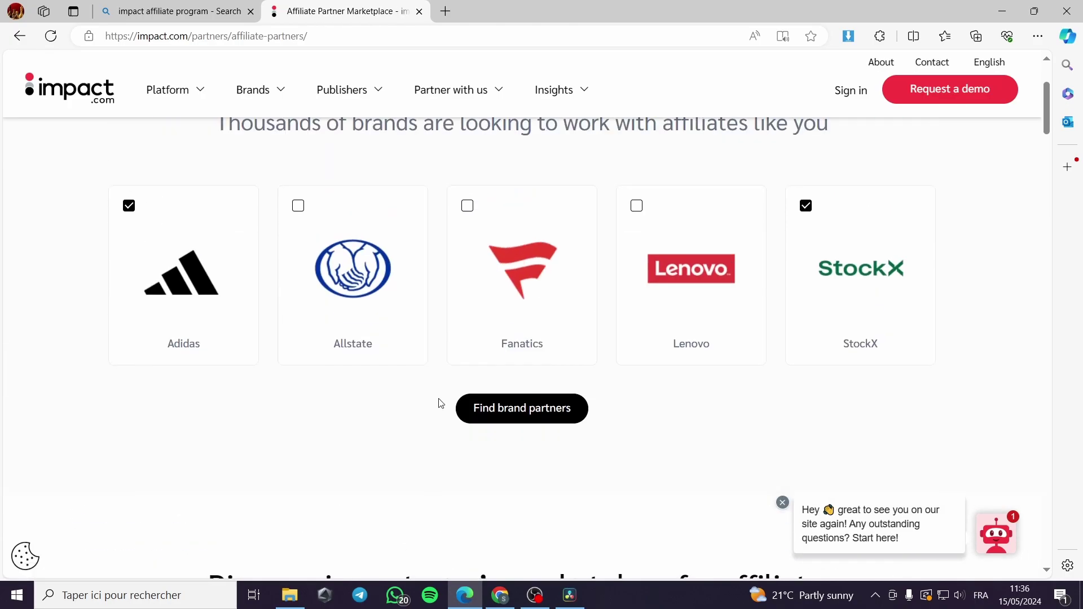
pyautogui.scroll(-2, 583, 423)
pyautogui.scroll(-1, 582, 423)
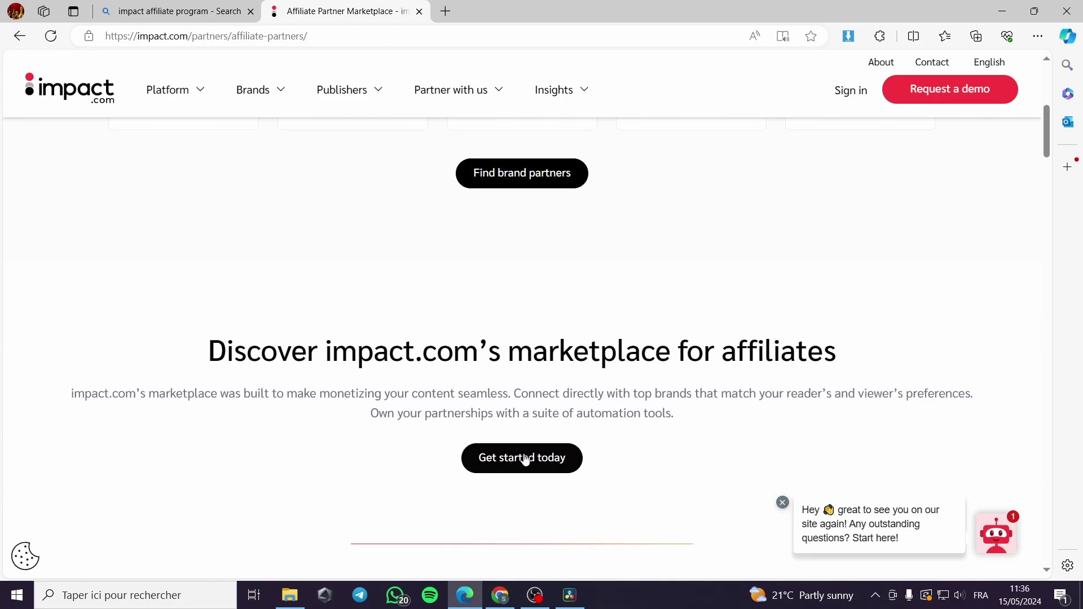
pyautogui.click(530, 460)
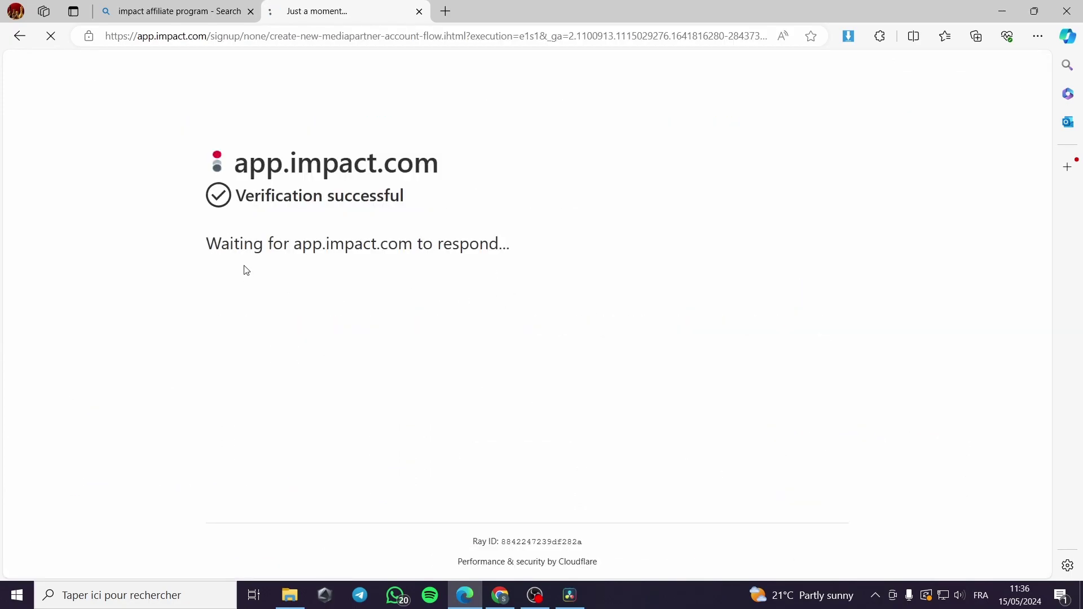
pyautogui.click(251, 11)
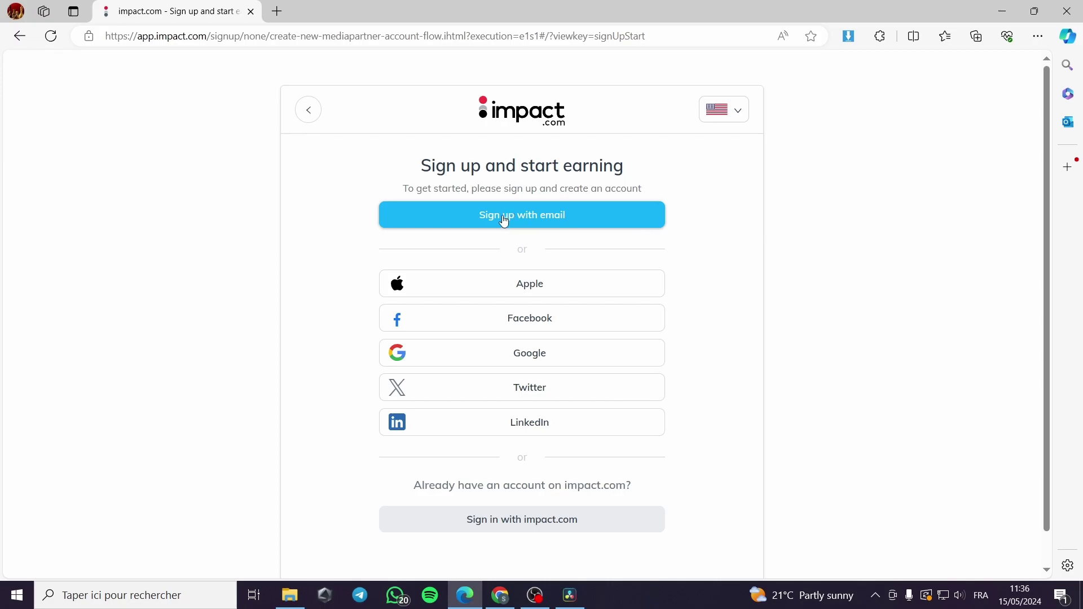
# - Sign up with Google using the first listed account and approve sharing its details with impact.com
pyautogui.click(562, 361)
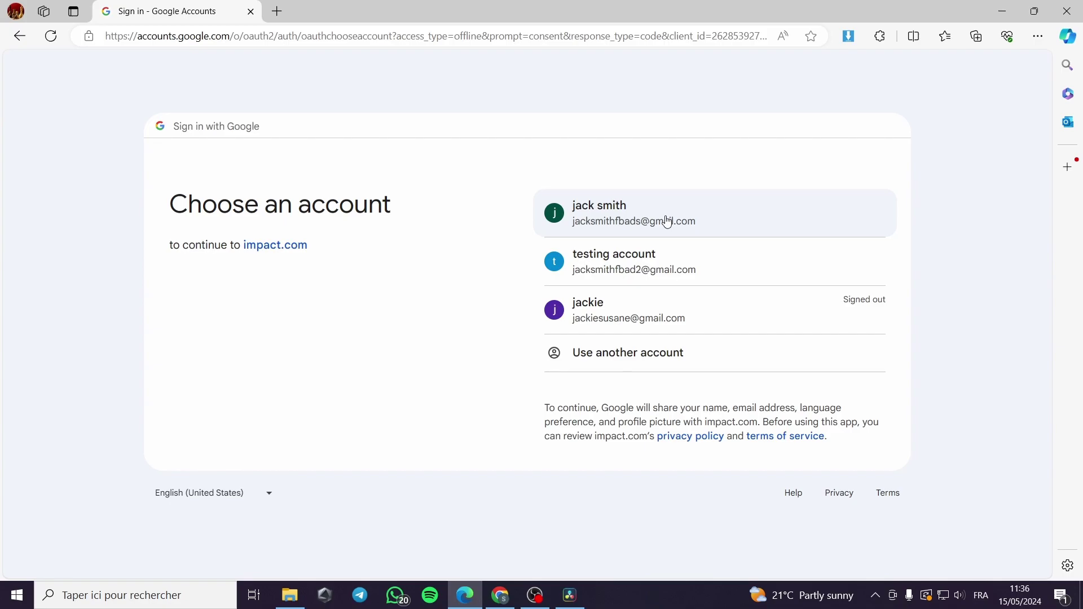
pyautogui.click(679, 220)
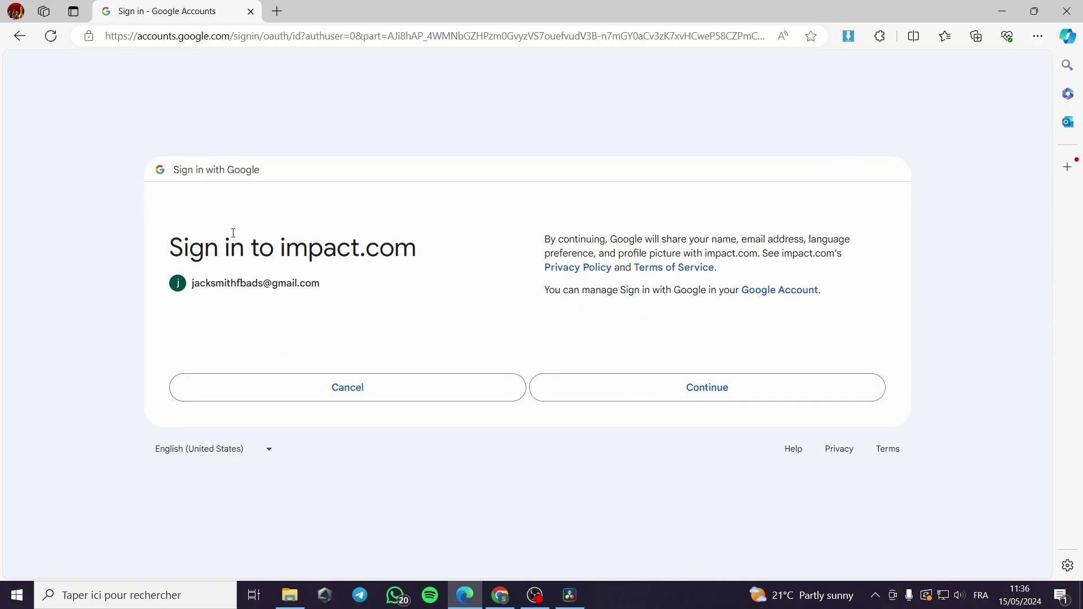
pyautogui.click(721, 391)
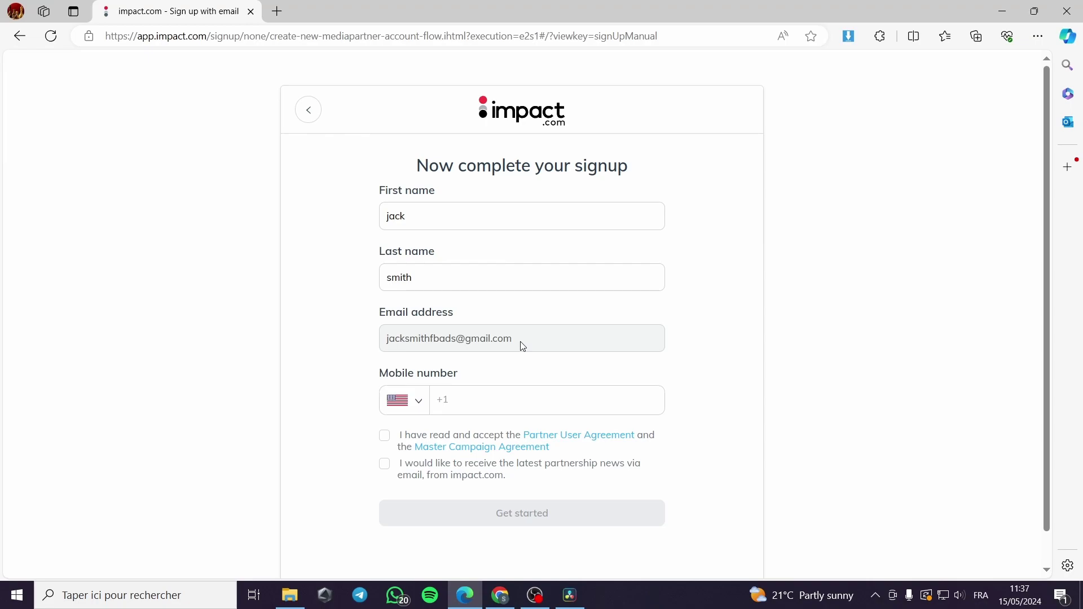
# - Accept the Partner User Agreement and Master Campaign Agreement, and submit the sign-up details
pyautogui.click(416, 403)
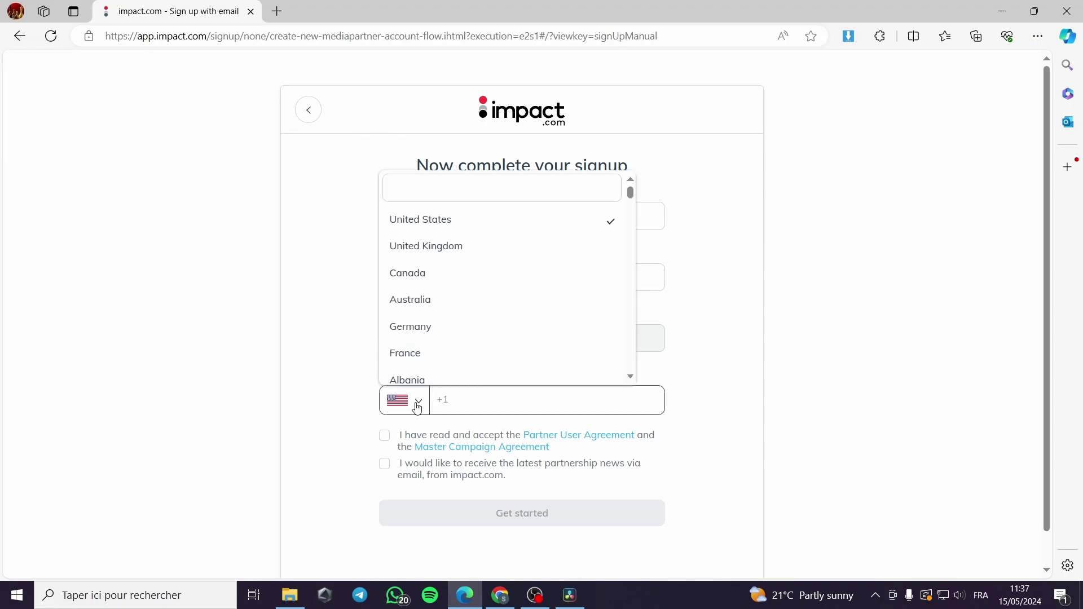
pyautogui.click(409, 400)
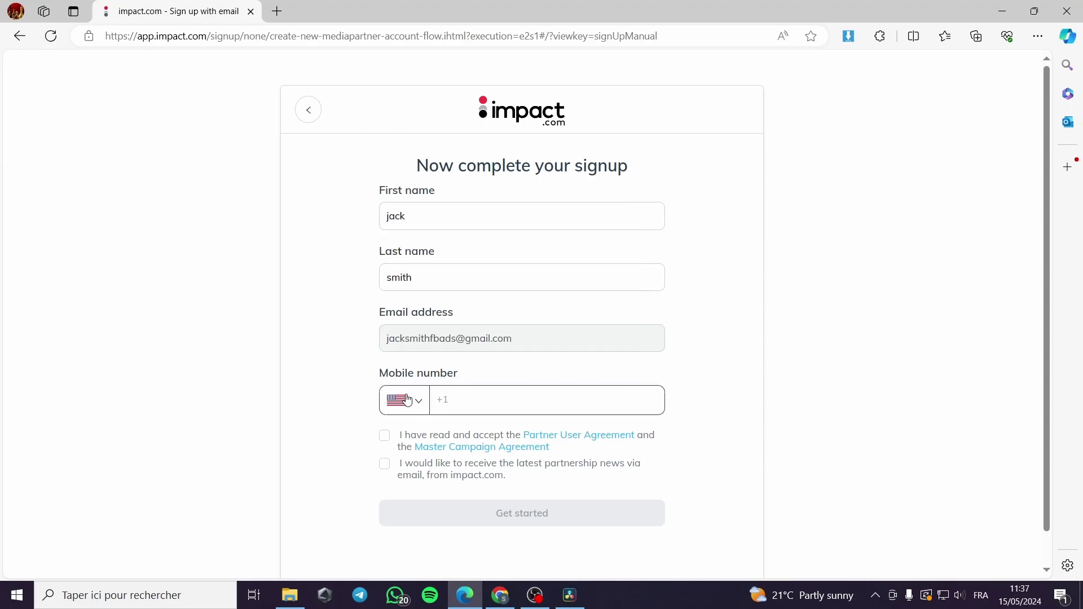
pyautogui.click(385, 437)
pyautogui.click(621, 512)
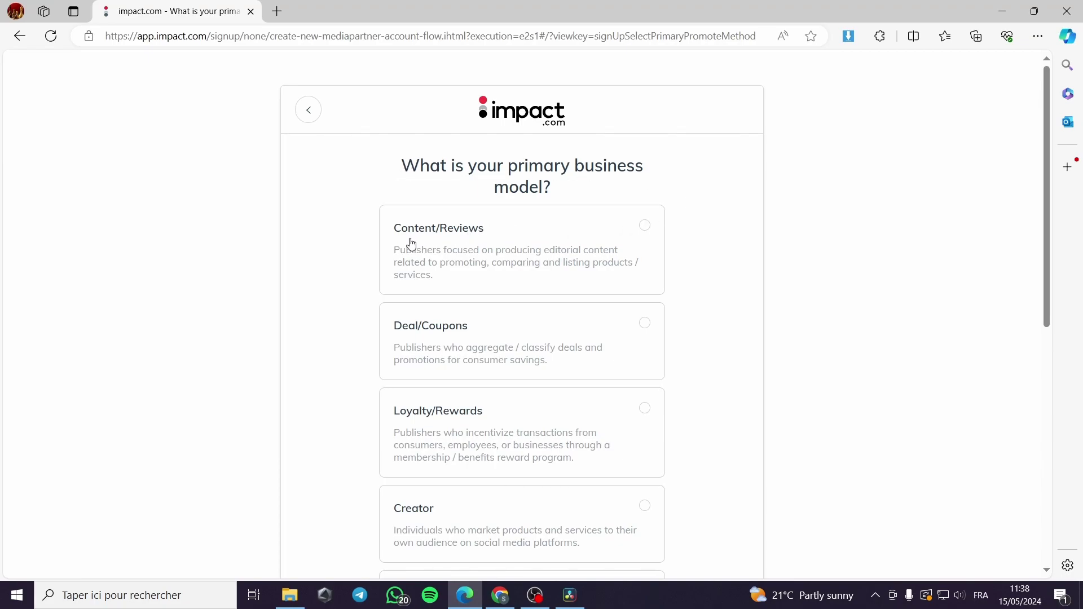
# - Review the primary business model options, choose Content/Reviews and continue the sign-up
pyautogui.scroll(-1, 451, 246)
pyautogui.scroll(-1, 501, 251)
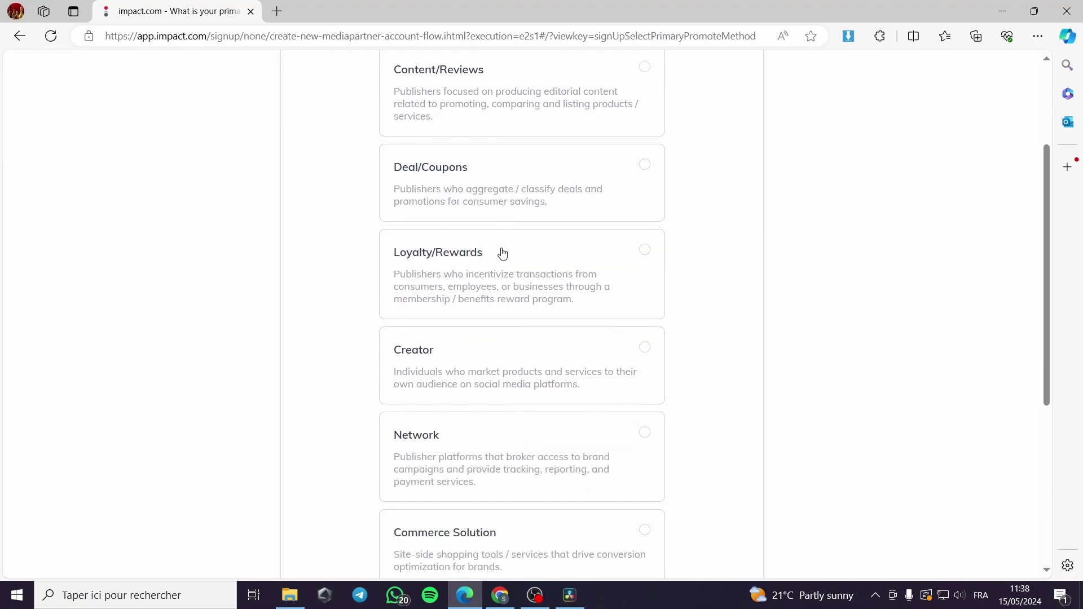
pyautogui.scroll(-1, 450, 264)
pyautogui.scroll(-1, 422, 278)
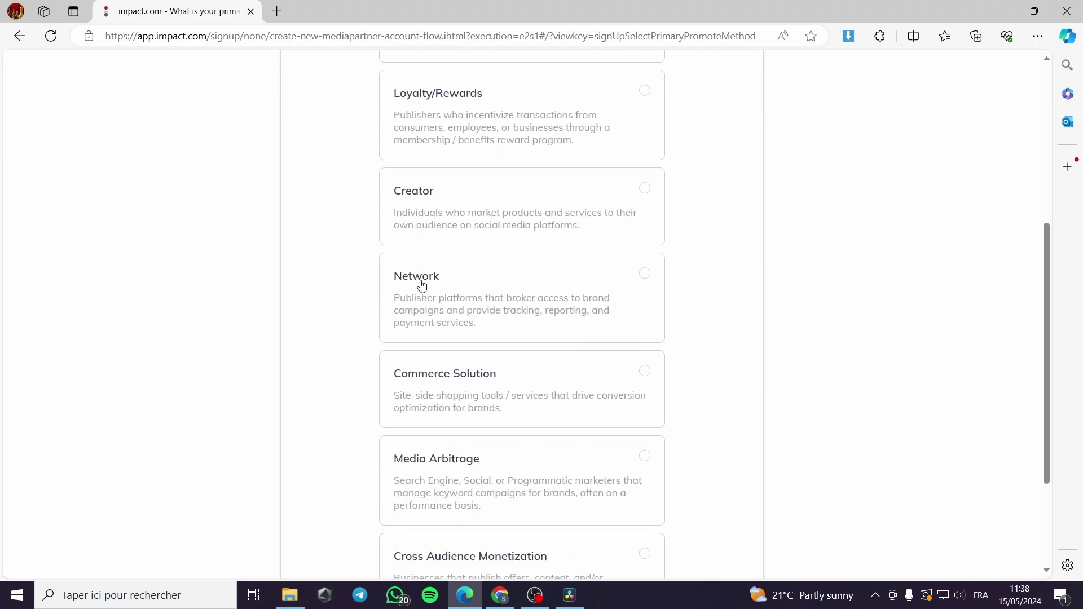
pyautogui.scroll(-1, 496, 315)
pyautogui.scroll(-1, 522, 319)
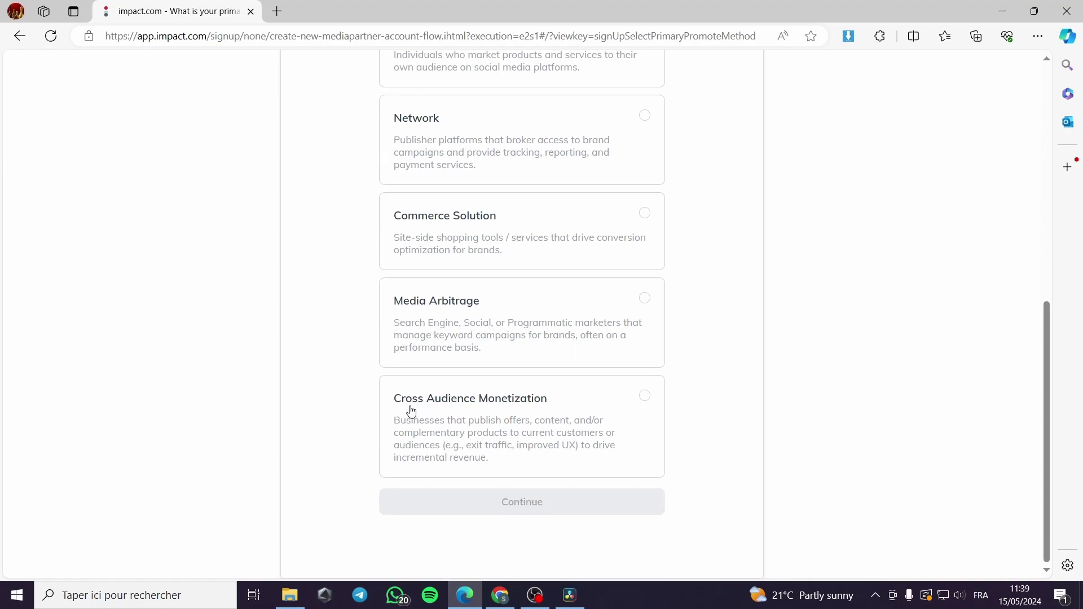
pyautogui.scroll(5, 546, 428)
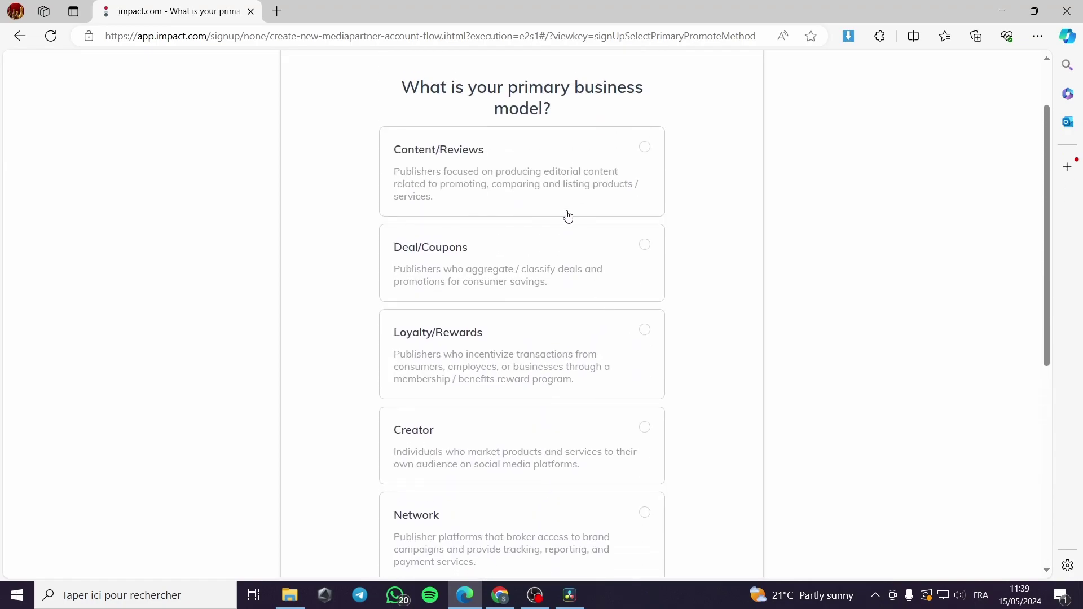
pyautogui.click(539, 187)
pyautogui.scroll(-5, 657, 209)
pyautogui.click(542, 514)
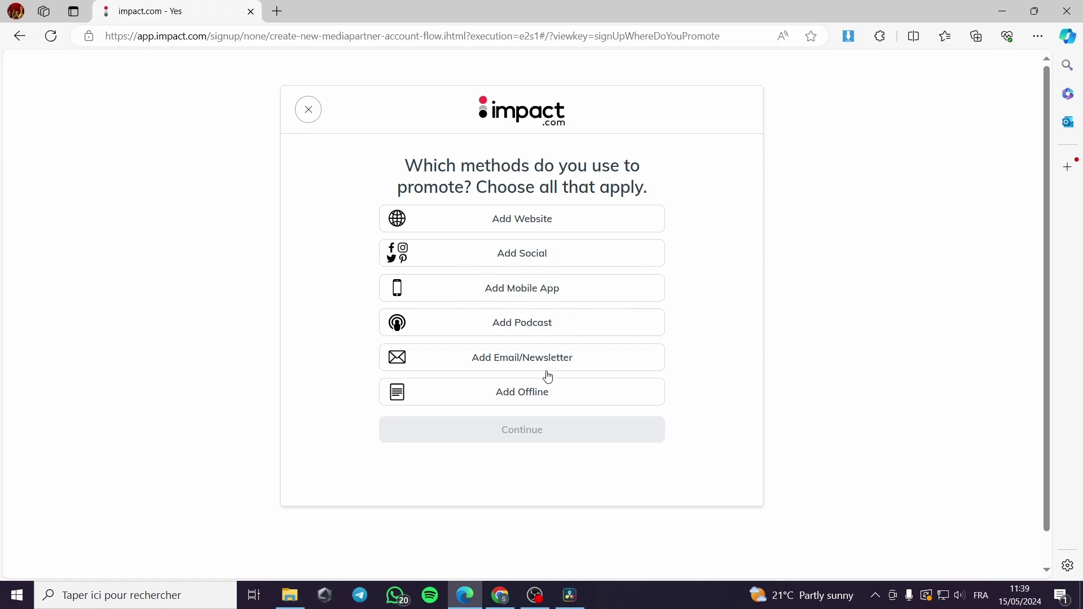
pyautogui.click(542, 226)
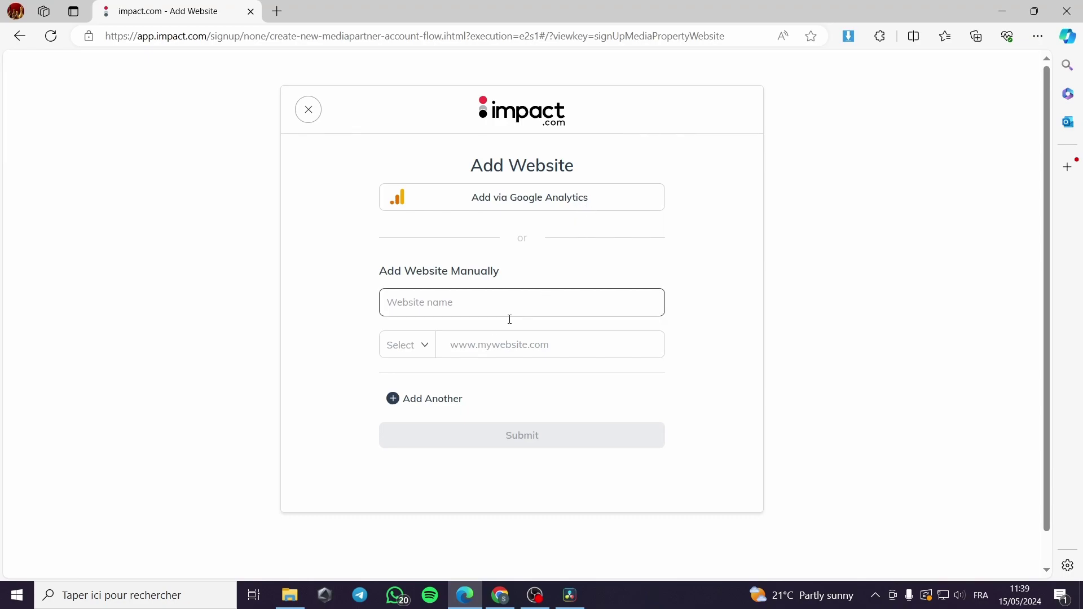
pyautogui.click(428, 345)
pyautogui.click(424, 374)
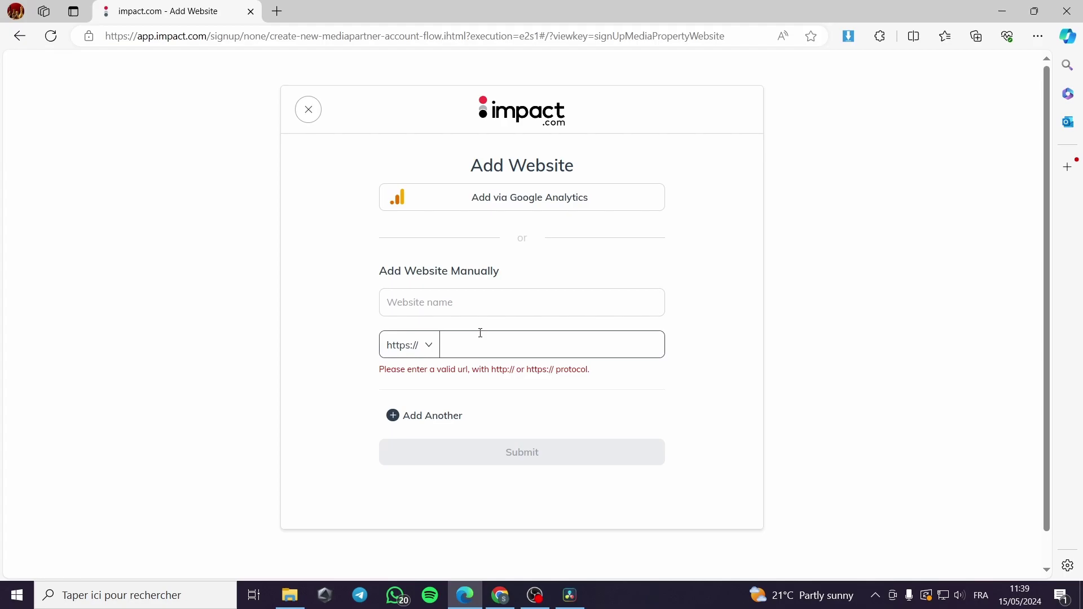
pyautogui.click(277, 11)
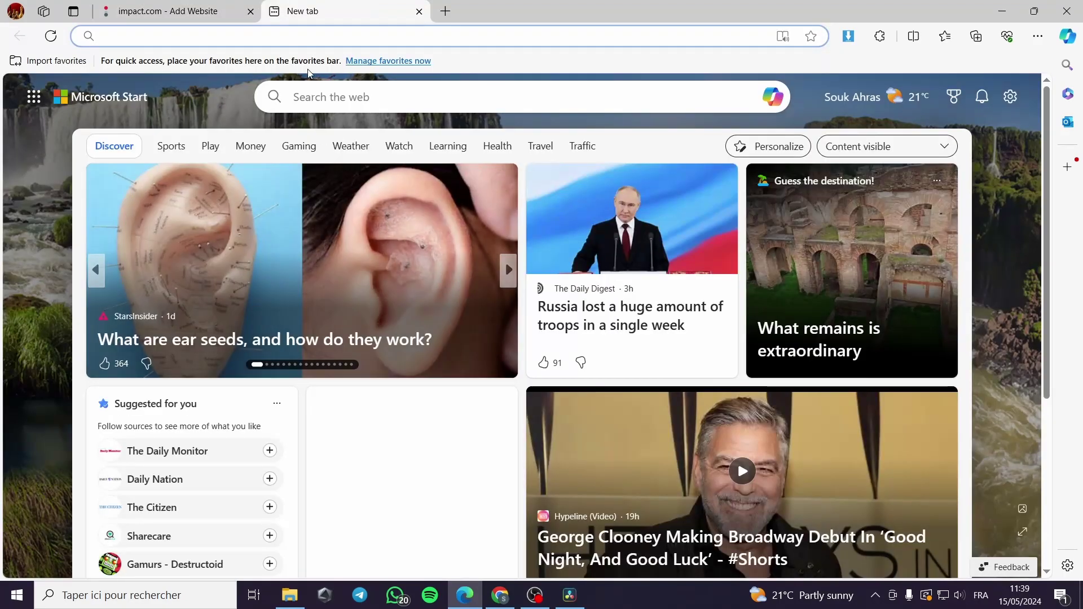
pyautogui.write('shopi')
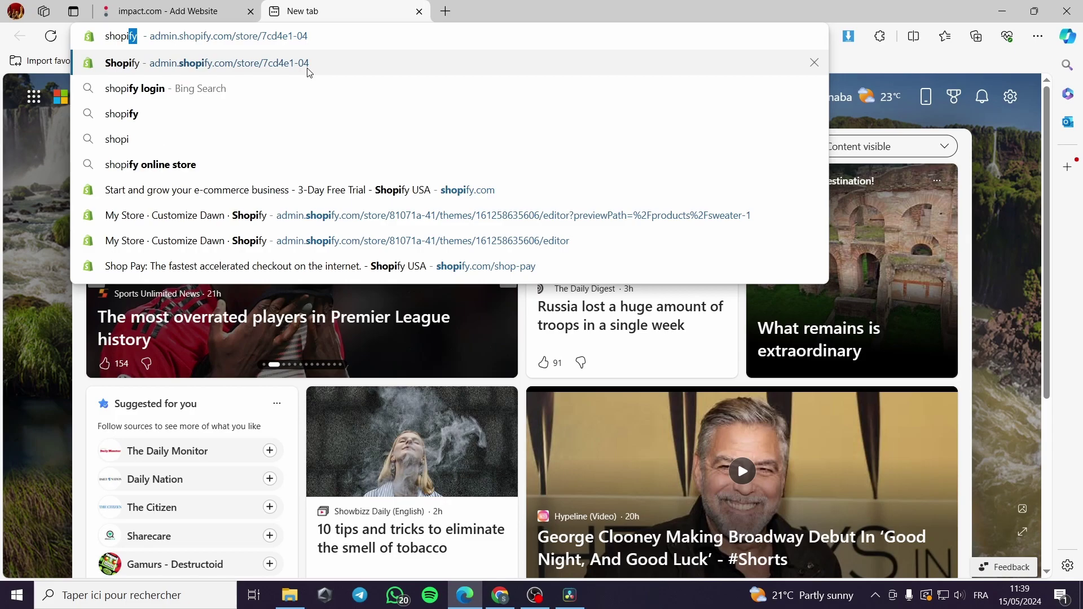
pyautogui.press('BackSpace')
pyautogui.press('BackSpace')
pyautogui.press('BackSpace')
pyautogui.press('BackSpace')
pyautogui.press('BackSpace')
pyautogui.press('BackSpace')
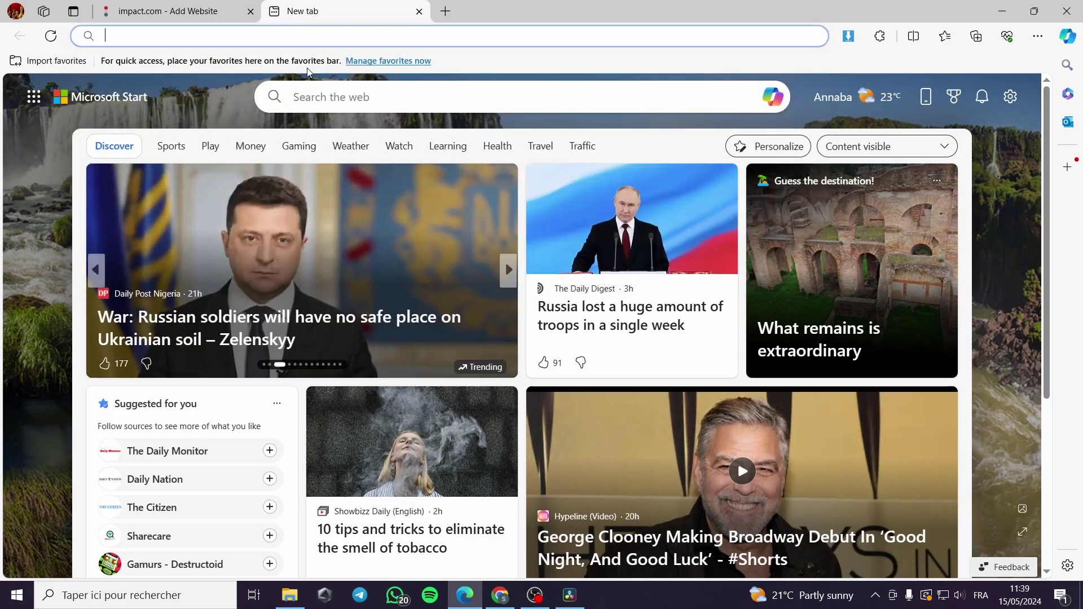
# - Open the store site jacksmithclothes.space in the new tab and copy its full web address
pyautogui.write('jacksmithclothes.space')
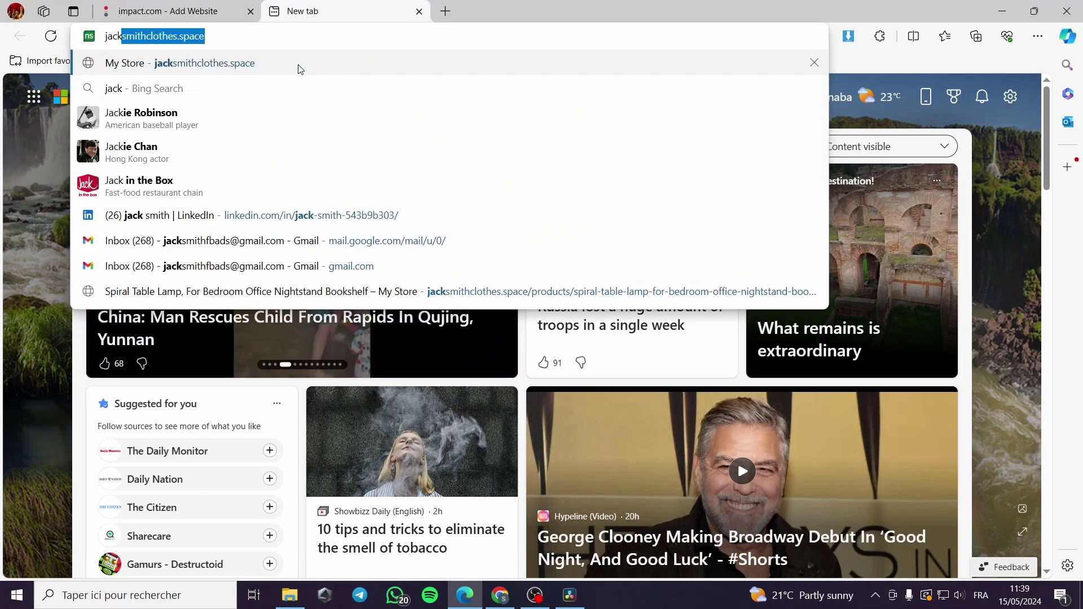
pyautogui.click(299, 67)
pyautogui.click(252, 45)
pyautogui.hotkey('ctrl', 'c')
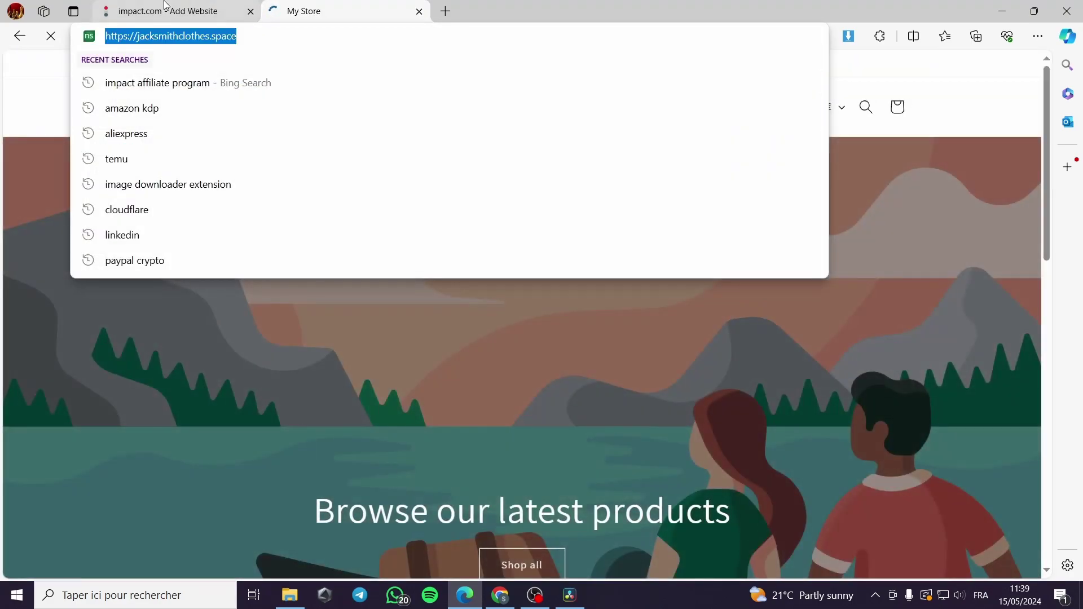
pyautogui.click(310, 227)
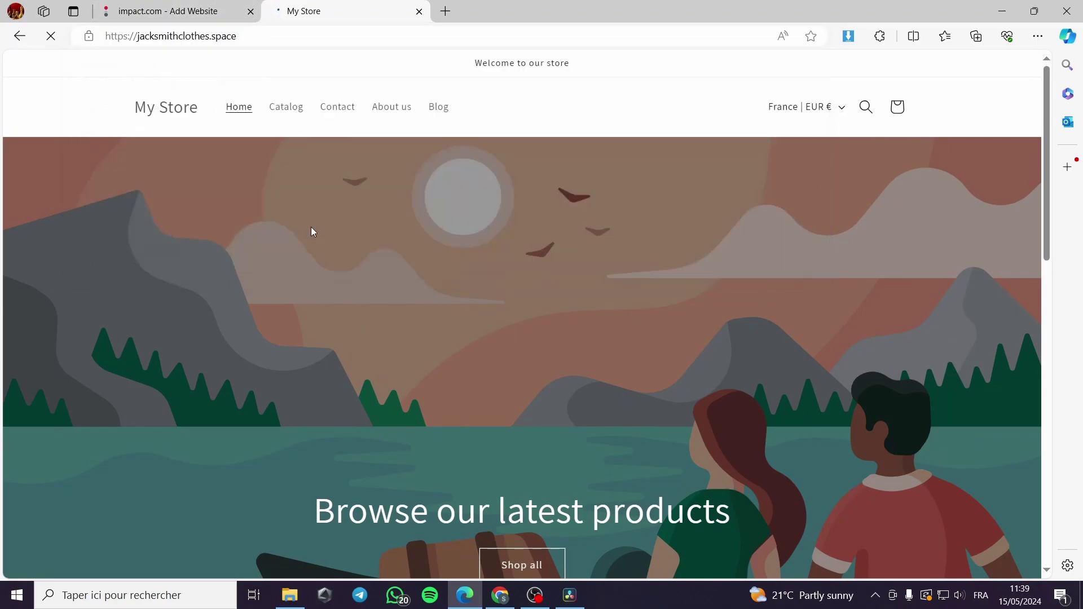
pyautogui.click(191, 11)
pyautogui.click(440, 301)
pyautogui.hotkey('ctrl', 'v')
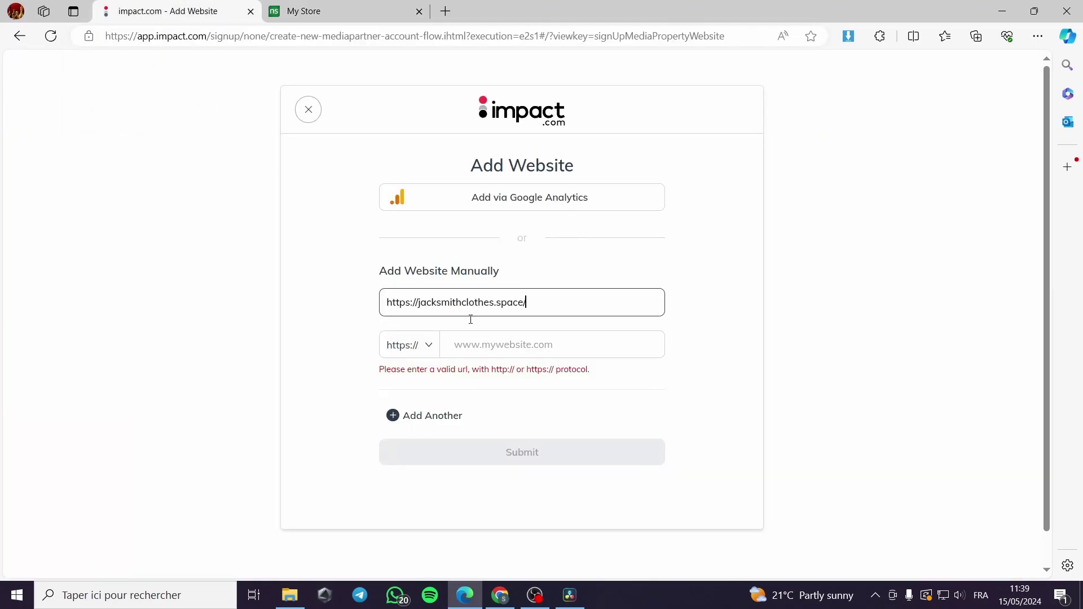
pyautogui.click(428, 346)
pyautogui.click(422, 375)
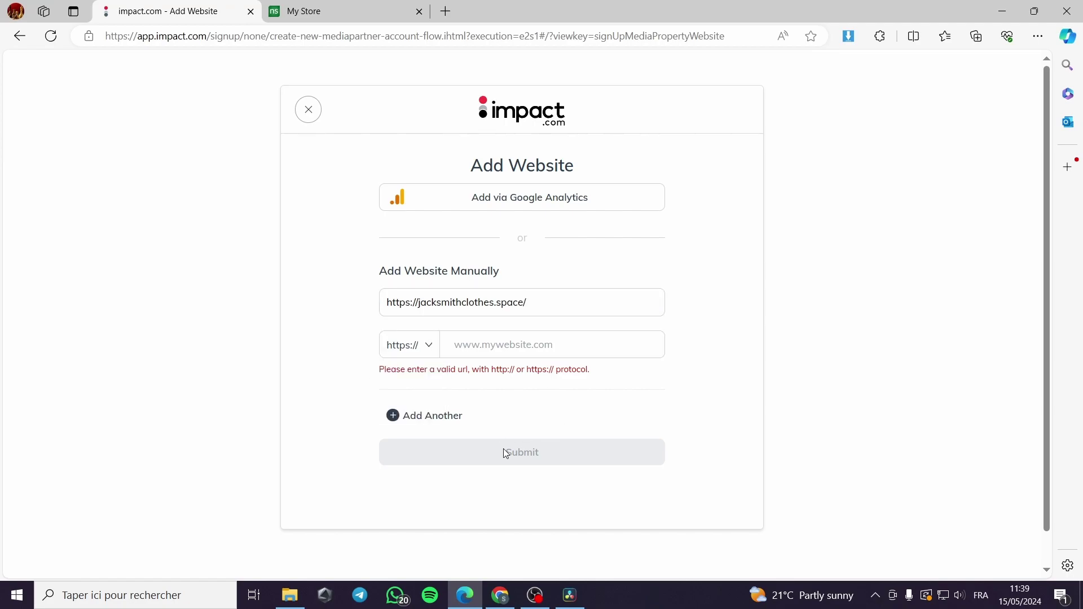
pyautogui.click(429, 346)
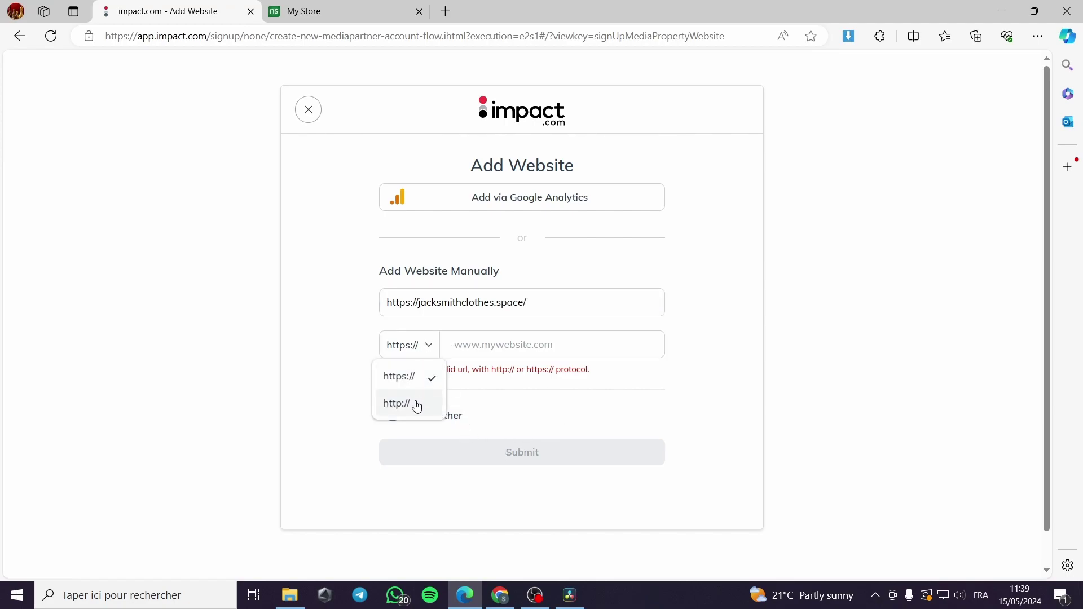
pyautogui.click(420, 376)
pyautogui.hotkey('ctrl', 'v')
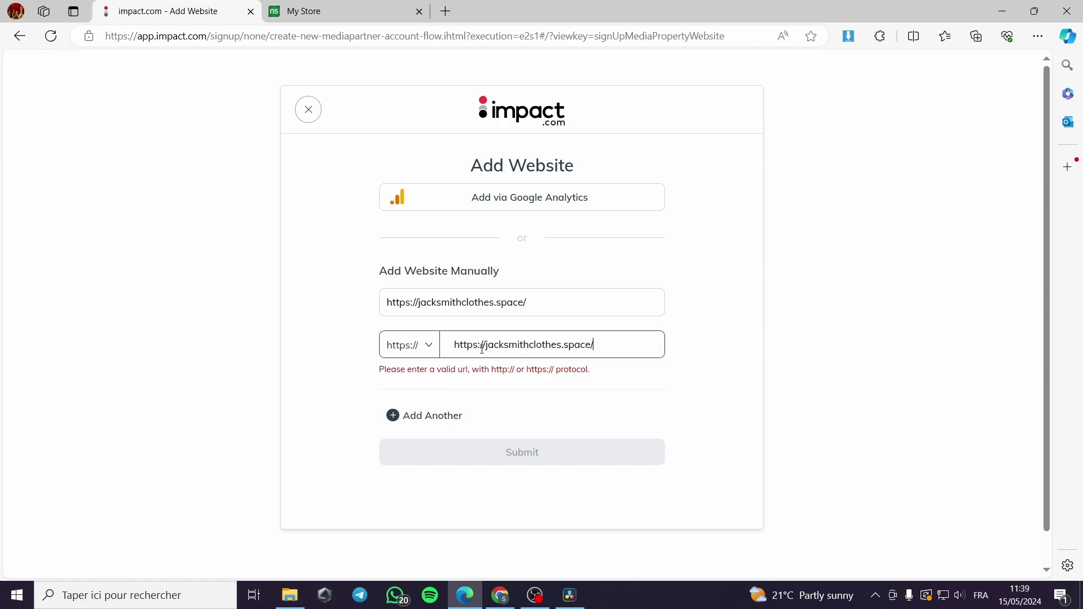
pyautogui.moveTo(485, 346); pyautogui.dragTo(442, 348)
pyautogui.press('BackSpace')
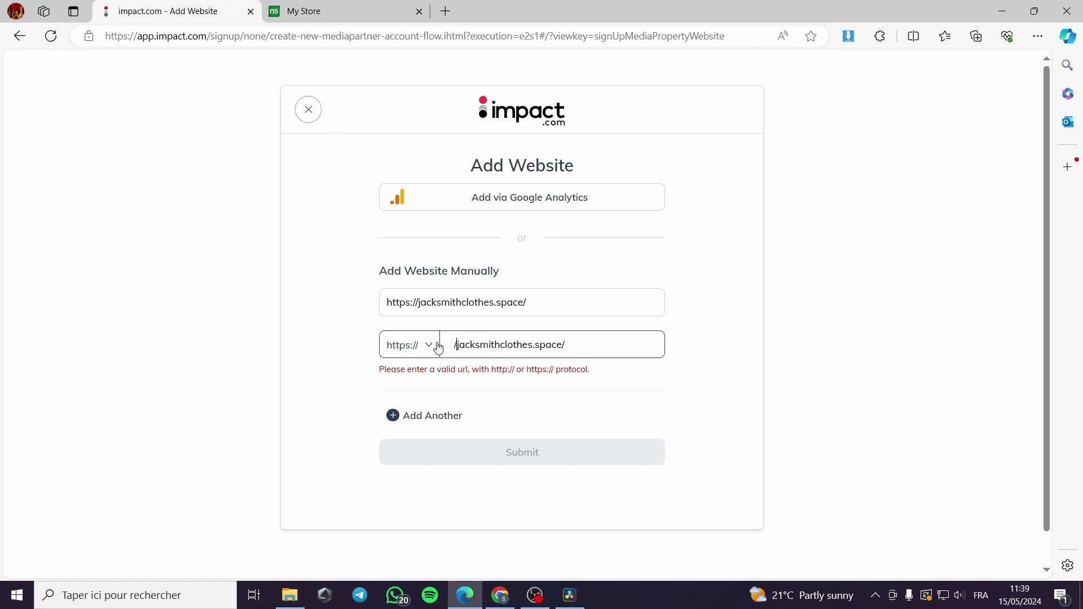
pyautogui.press('Delete')
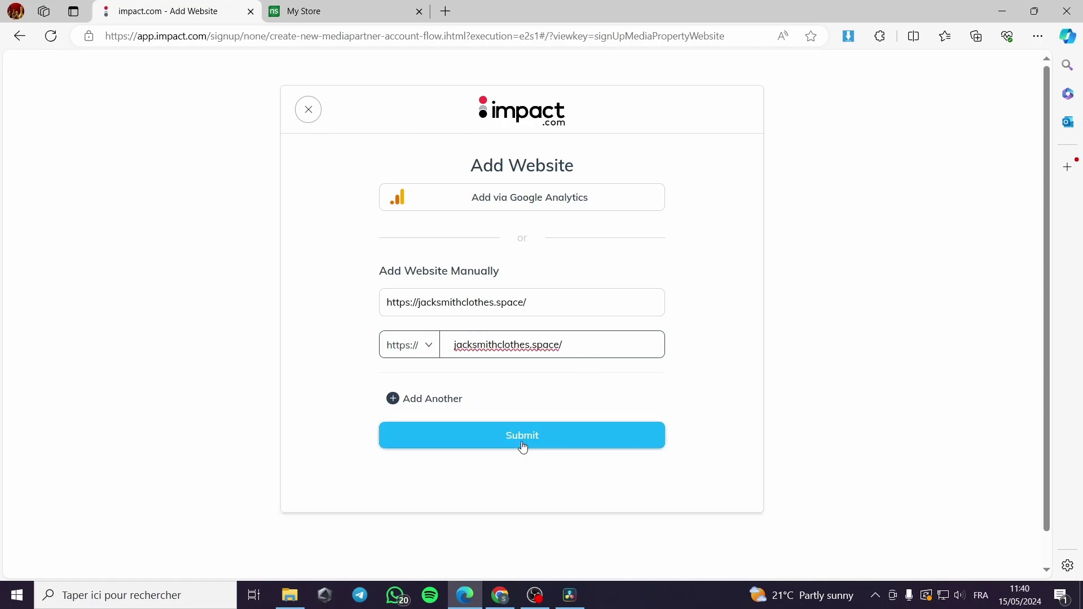
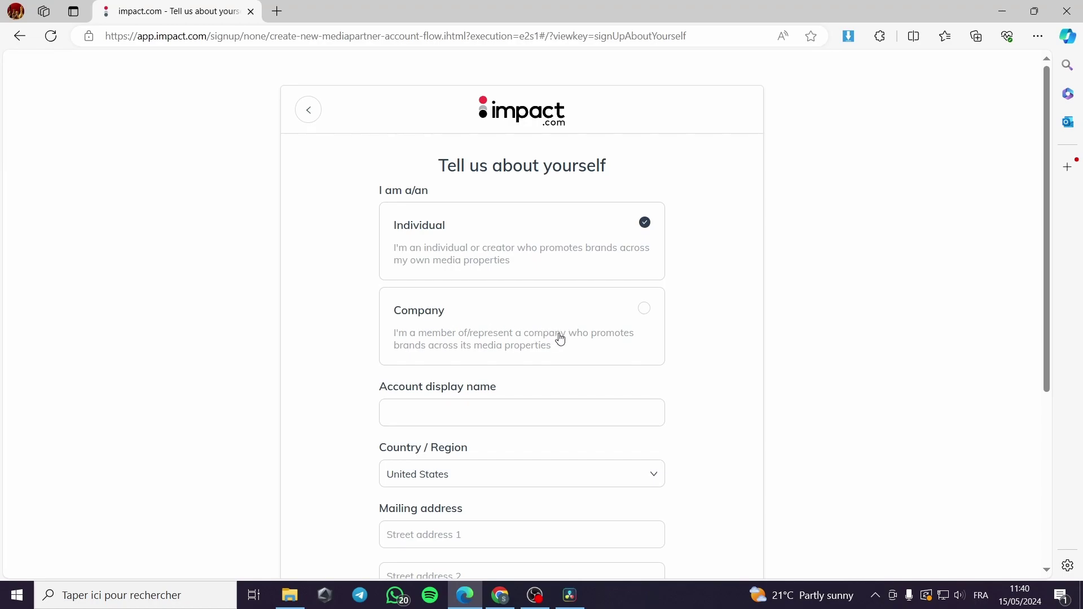
# - Enter the account display name and fill in the mailing address from the saved autofill details
pyautogui.scroll(-1, 561, 338)
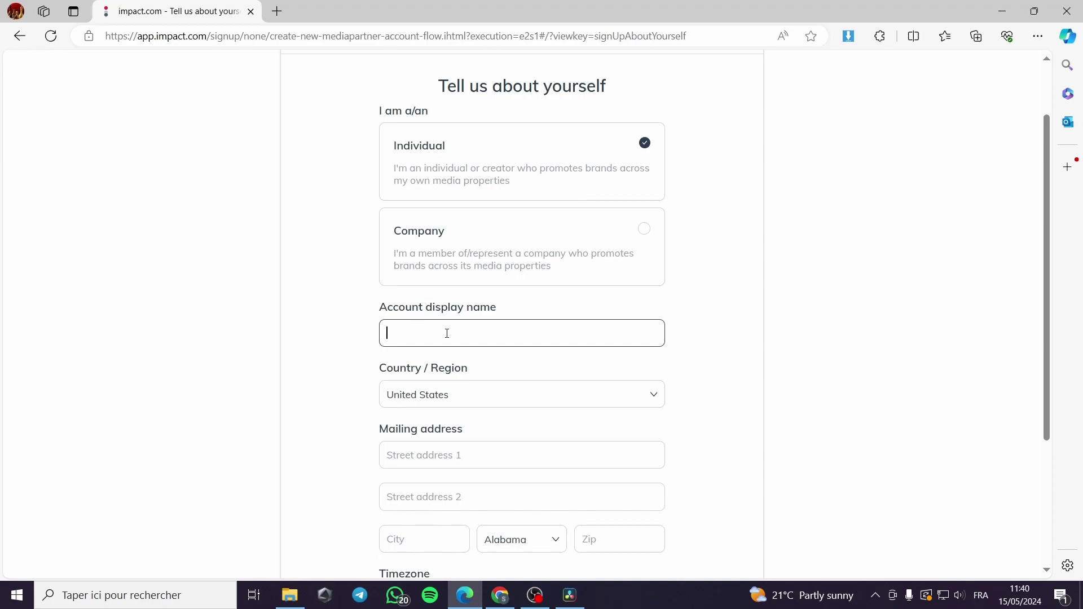
pyautogui.write('ac')
pyautogui.click(352, 369)
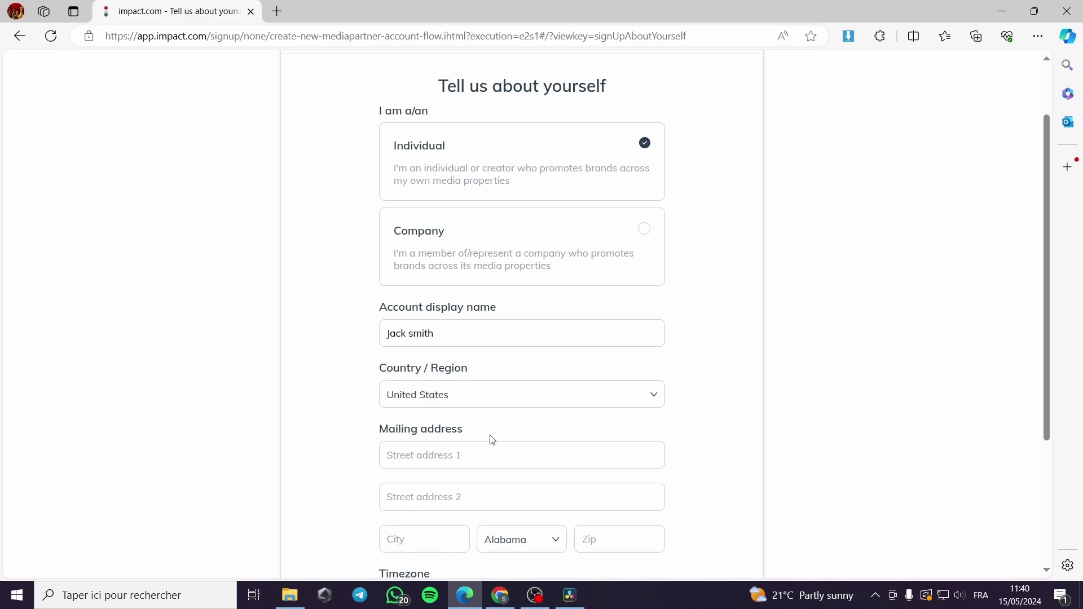
pyautogui.scroll(-1, 490, 434)
pyautogui.click(488, 378)
pyautogui.click(481, 427)
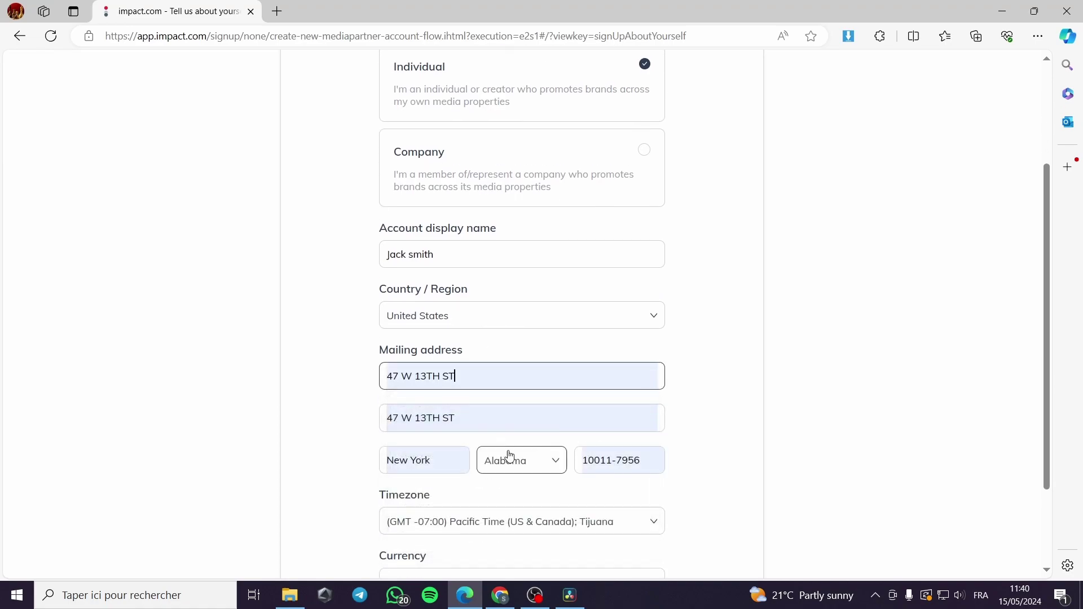
# - Set the state in the mailing address to New York by filtering the state list with "new"
pyautogui.scroll(-1, 694, 482)
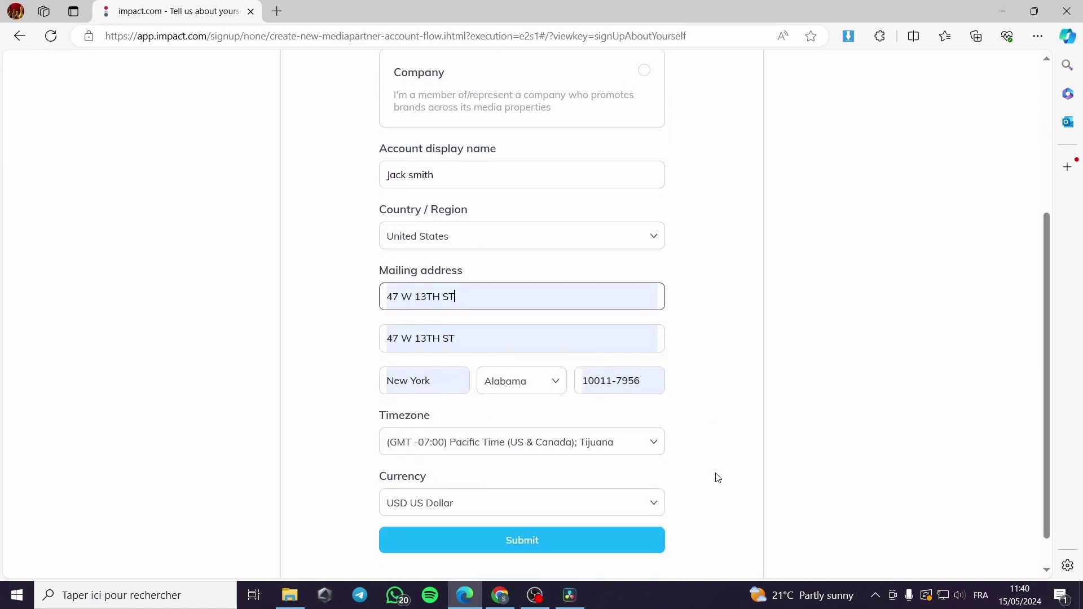
pyautogui.click(558, 390)
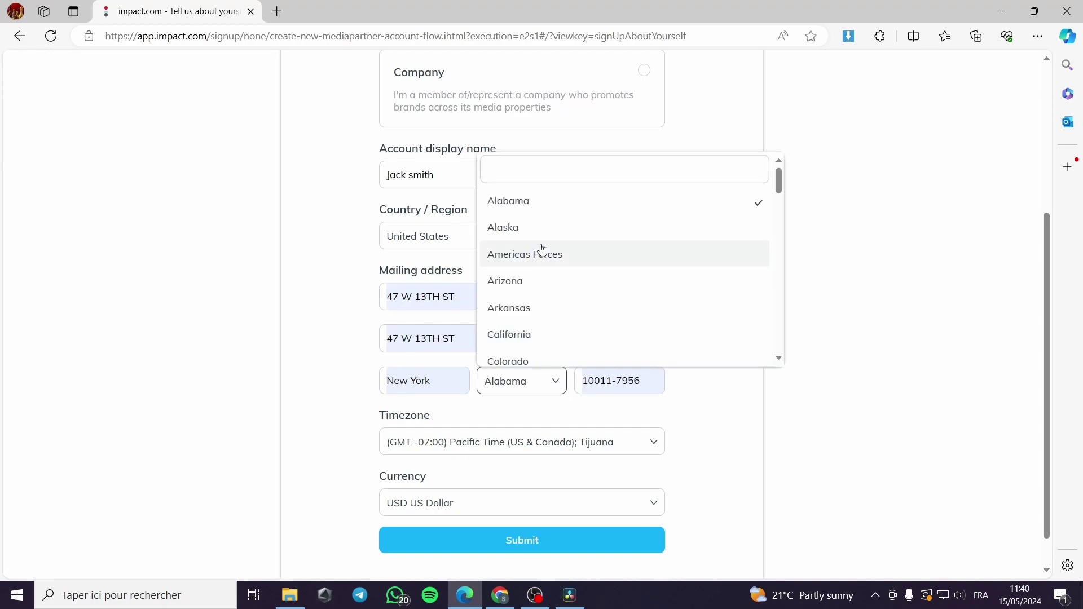
pyautogui.click(538, 170)
pyautogui.write('nz')
pyautogui.press('BackSpace')
pyautogui.write('ew')
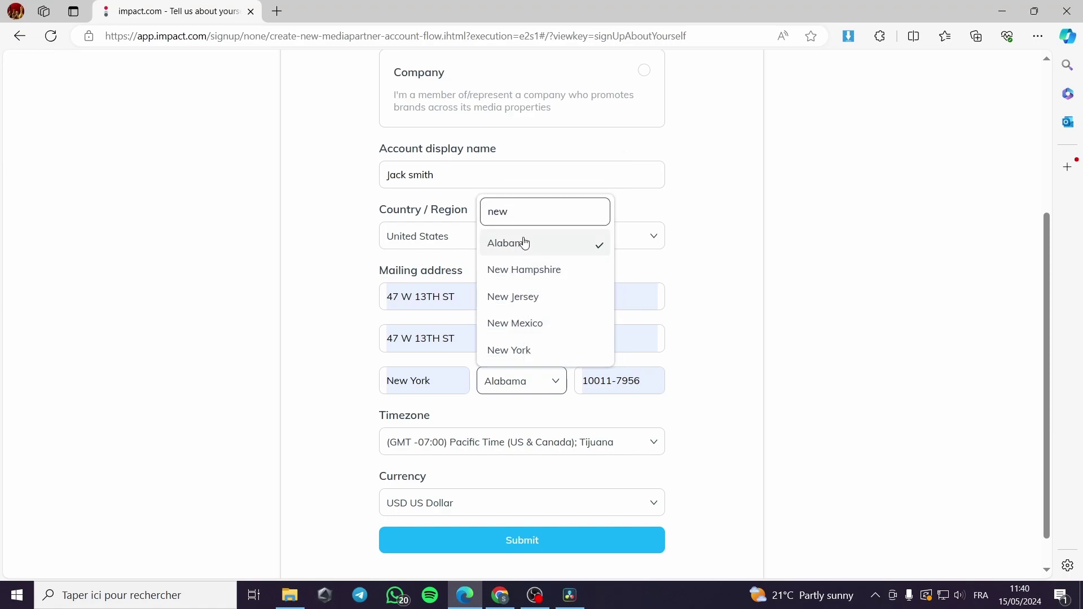
pyautogui.click(549, 349)
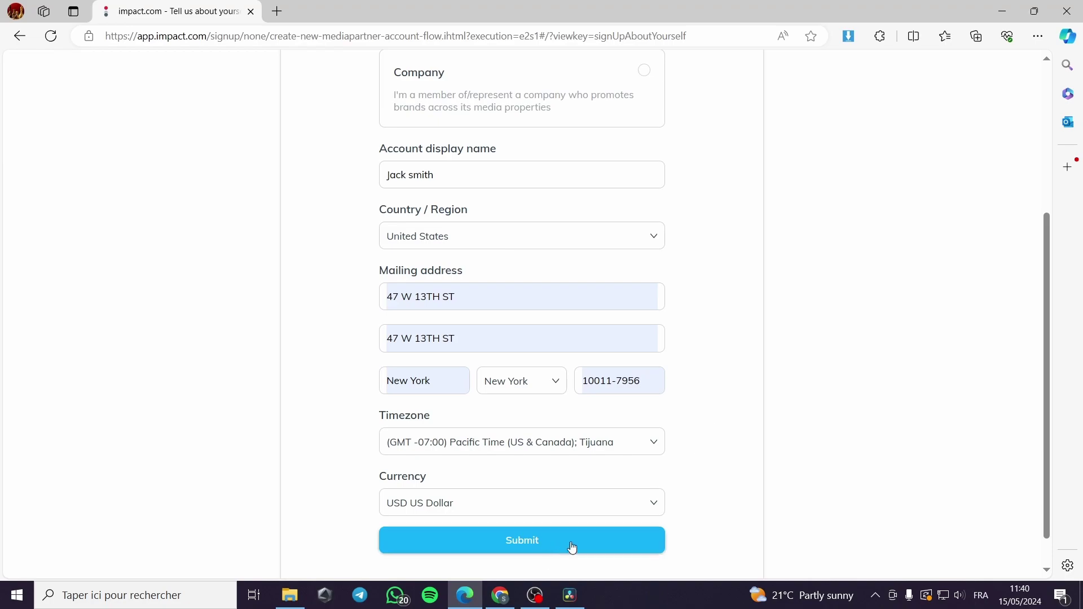
# - Submit the account details and accept USD as the preferred currency
pyautogui.scroll(-1, 570, 507)
pyautogui.click(550, 500)
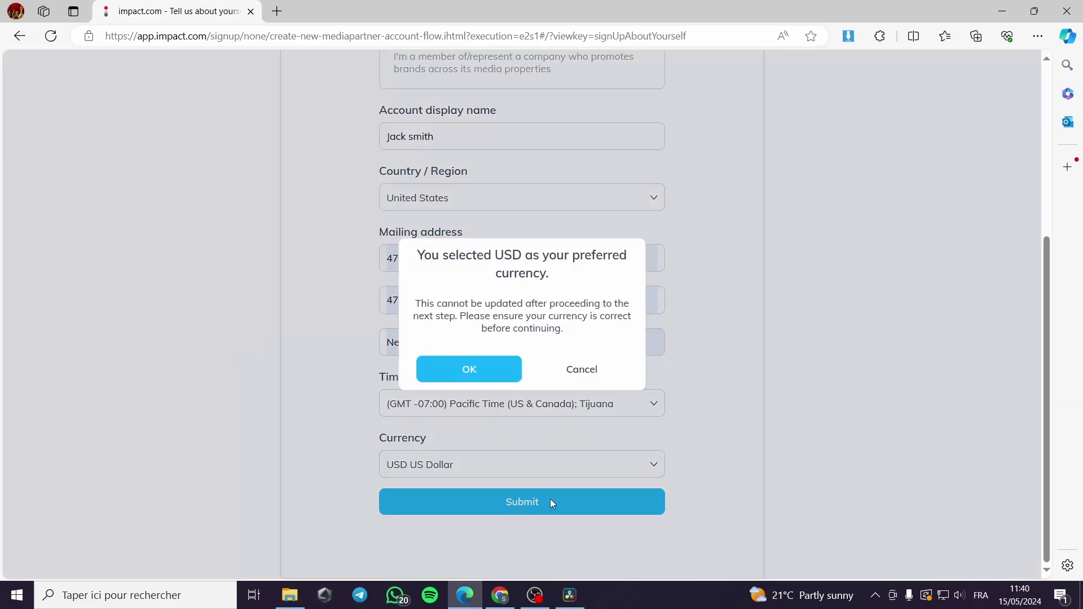
pyautogui.click(493, 376)
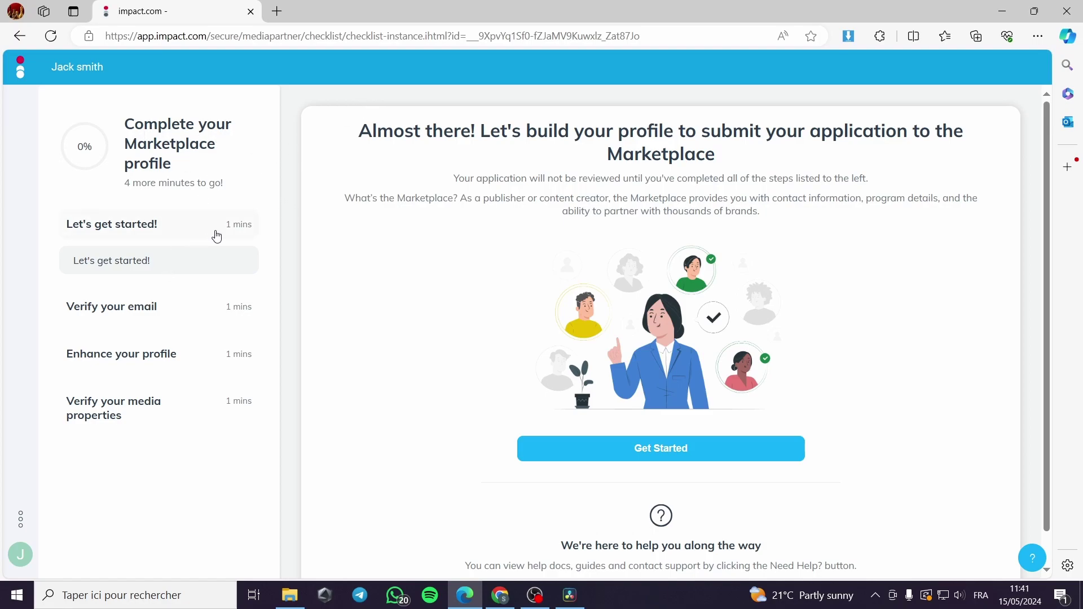
# - Start the Marketplace profile checklist and go through its email verification stage
pyautogui.click(145, 238)
pyautogui.click(688, 446)
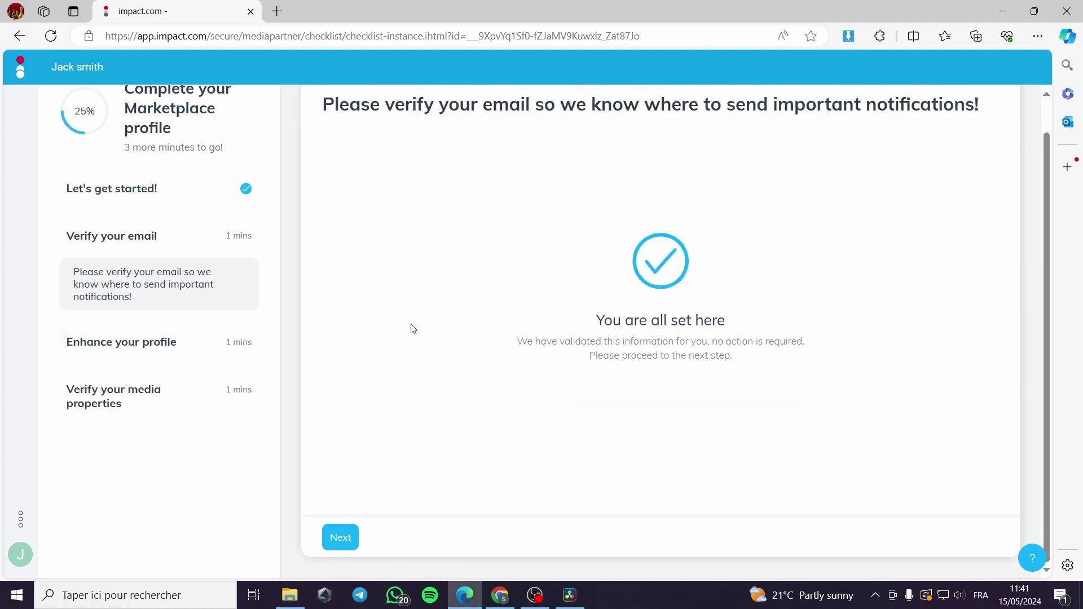
pyautogui.click(141, 249)
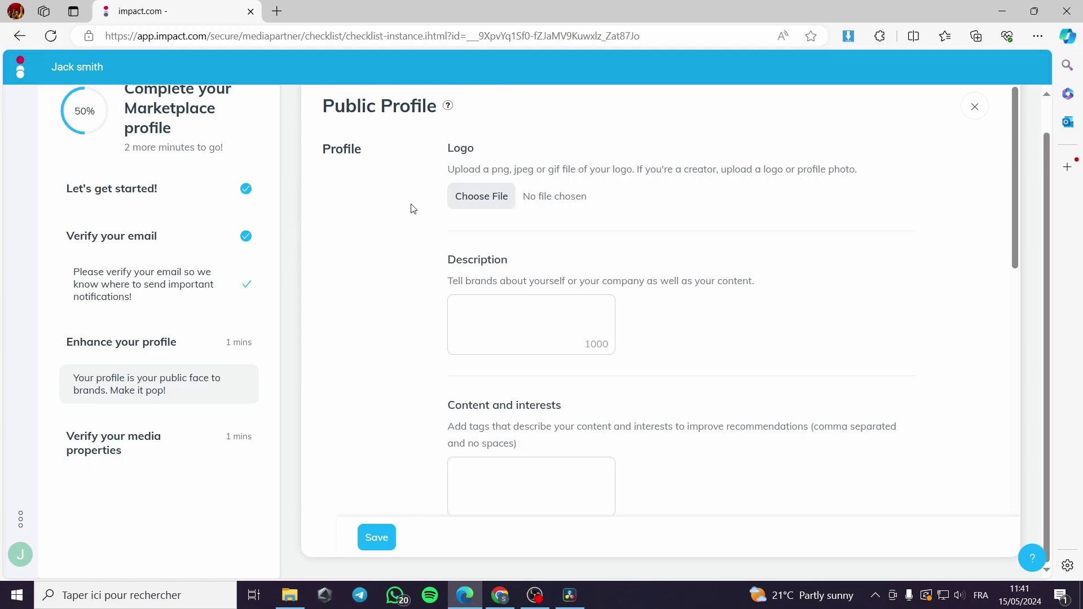
# - Choose Summer.png from the Downloads folder as the public profile logo
pyautogui.click(485, 201)
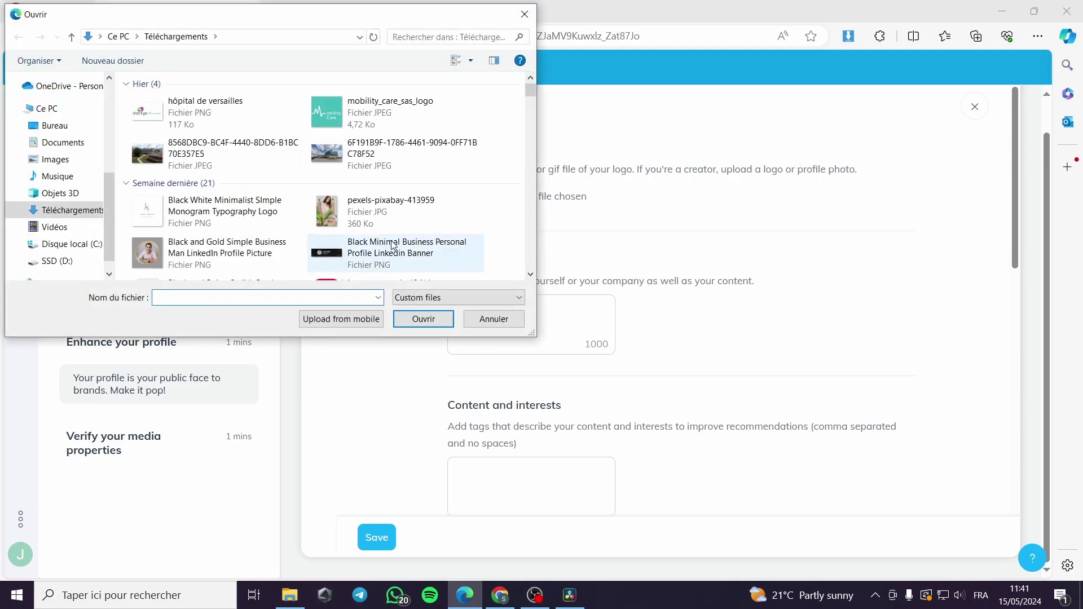
pyautogui.scroll(-6, 383, 209)
pyautogui.scroll(-3, 381, 204)
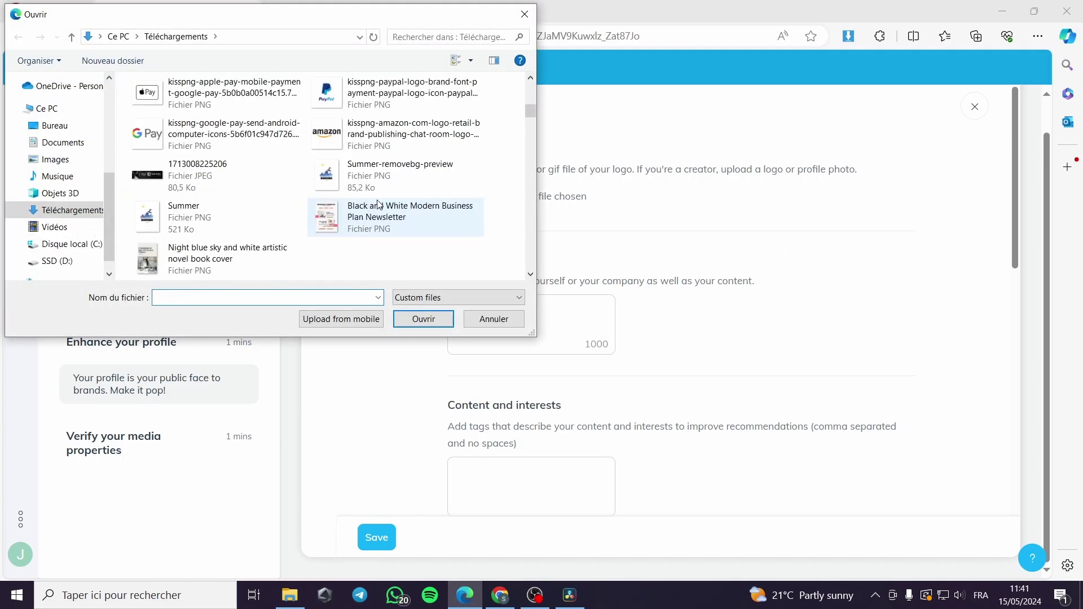
pyautogui.scroll(-2, 333, 231)
pyautogui.scroll(2, 333, 231)
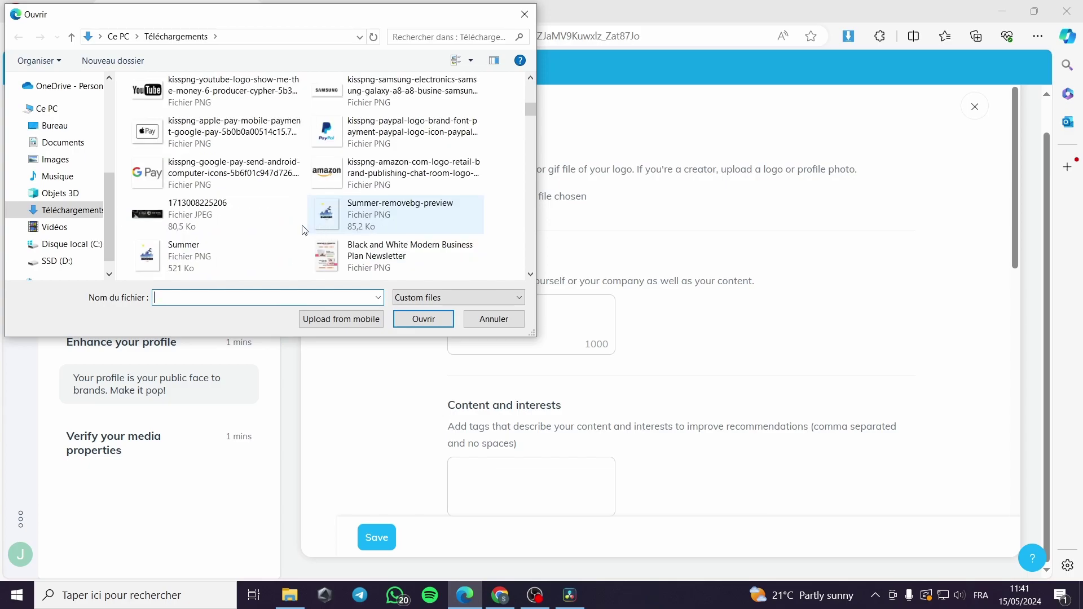
pyautogui.doubleClick(220, 271)
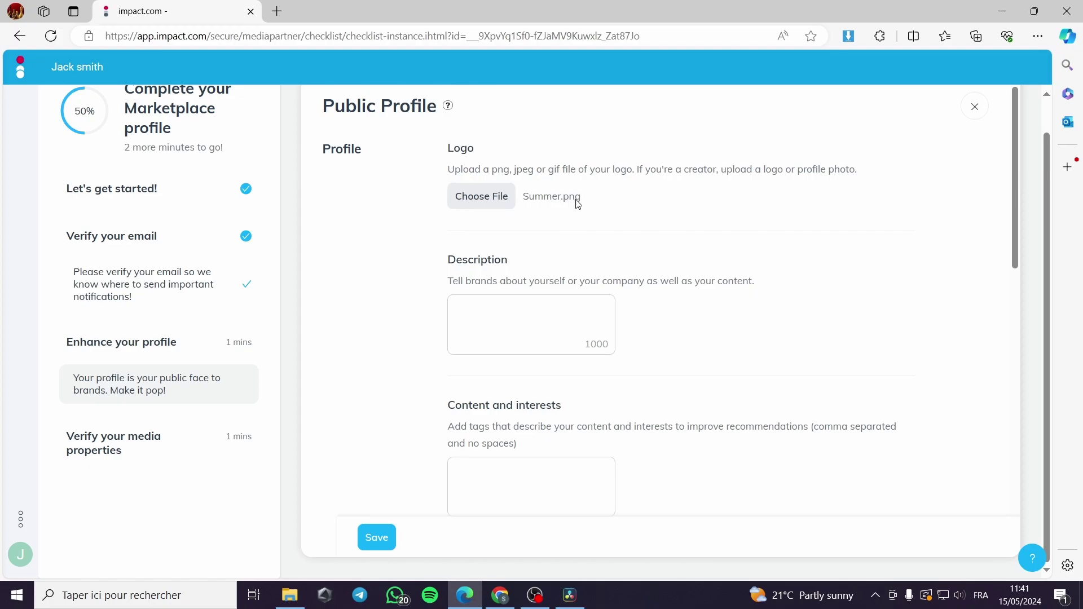
# - Enter "self made creator" as the profile description and "cars, tech, phones" as the content and interests tags
pyautogui.click(523, 322)
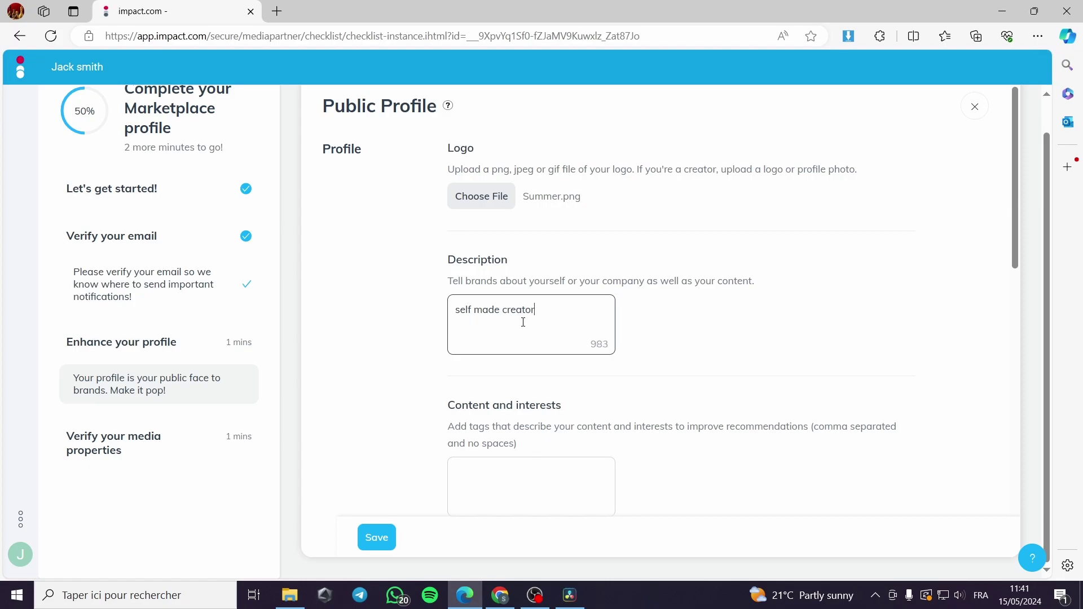
pyautogui.press('Tab')
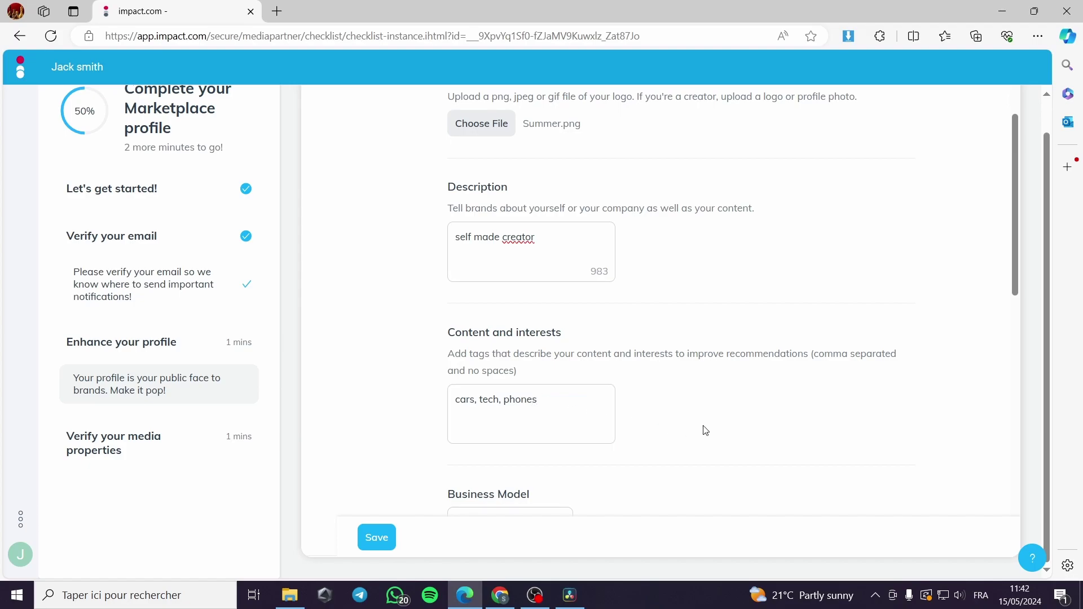
# - Review the available business model options and keep Content/Reviews selected
pyautogui.scroll(-3, 703, 431)
pyautogui.click(563, 388)
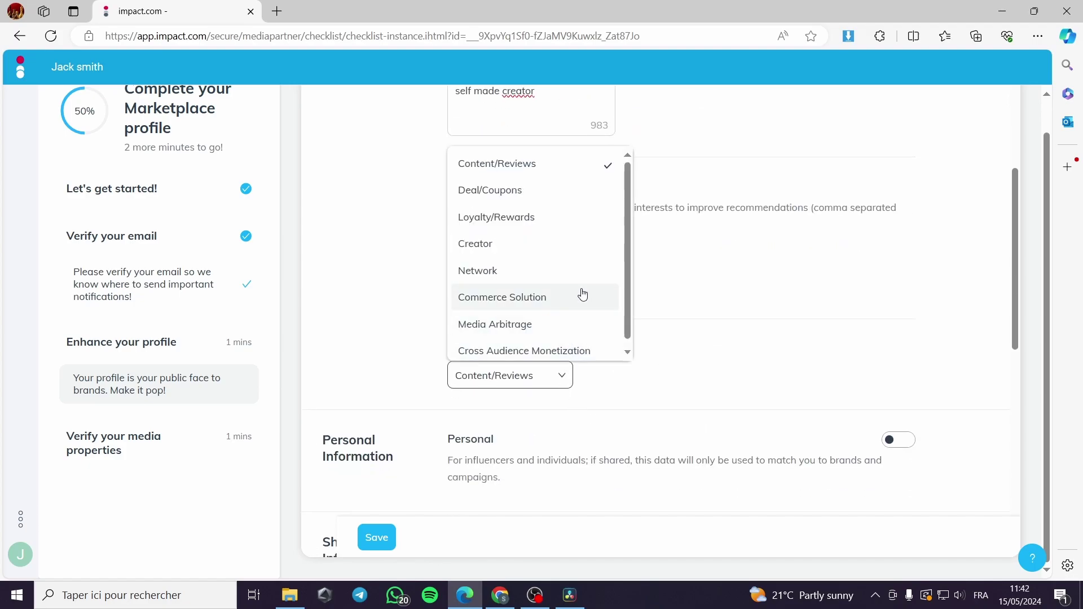
pyautogui.scroll(-1, 548, 334)
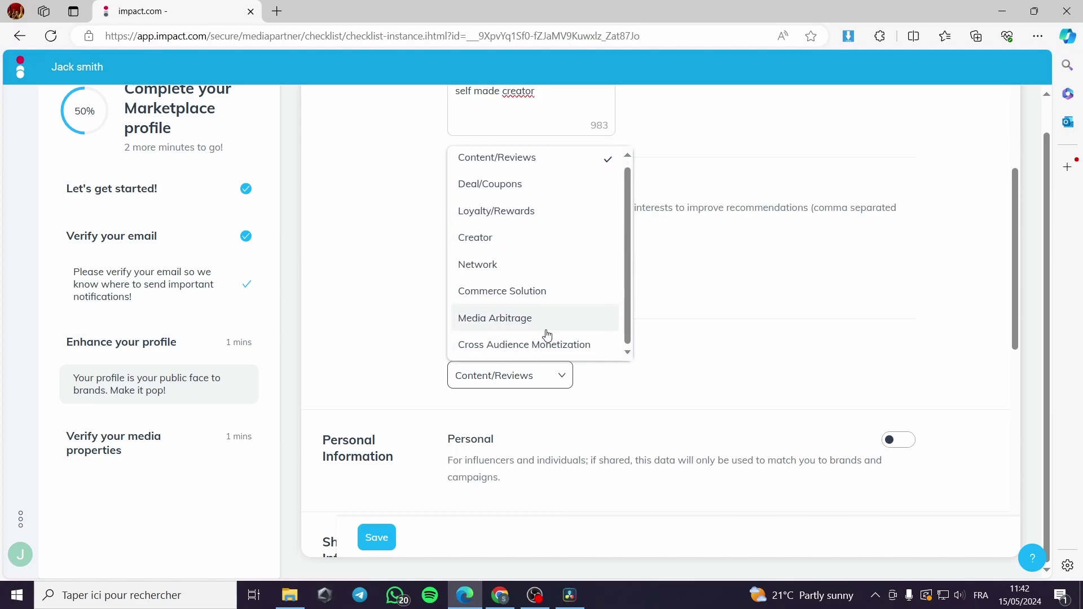
pyautogui.click(581, 386)
# - Check the remaining public profile sections down to the pause setting, save the profile and collapse the Enhance your profile stage
pyautogui.scroll(-1, 508, 471)
pyautogui.scroll(-1, 508, 471)
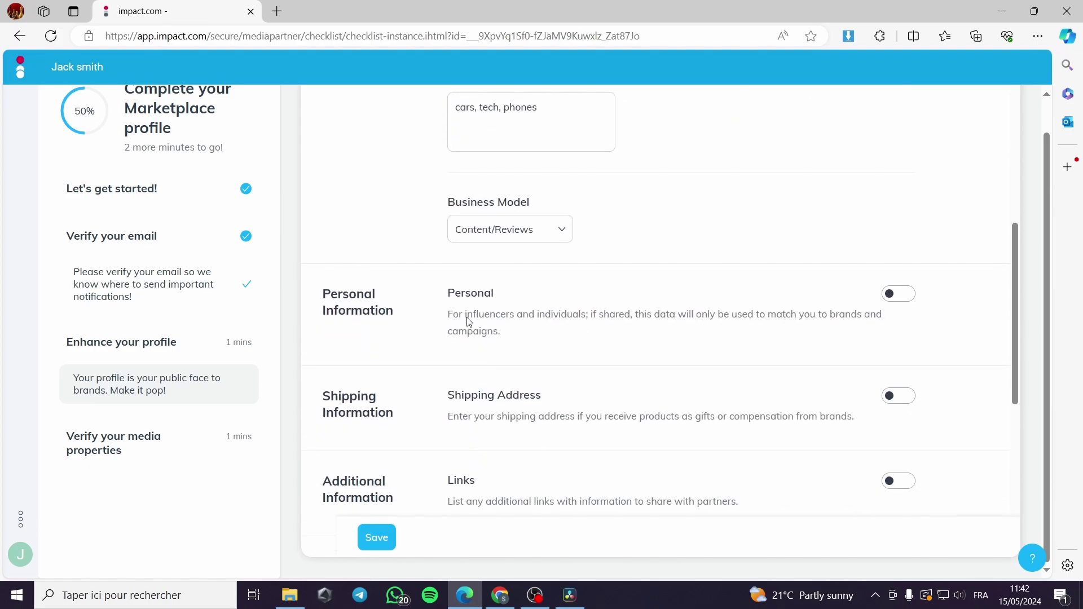
pyautogui.scroll(-3, 636, 326)
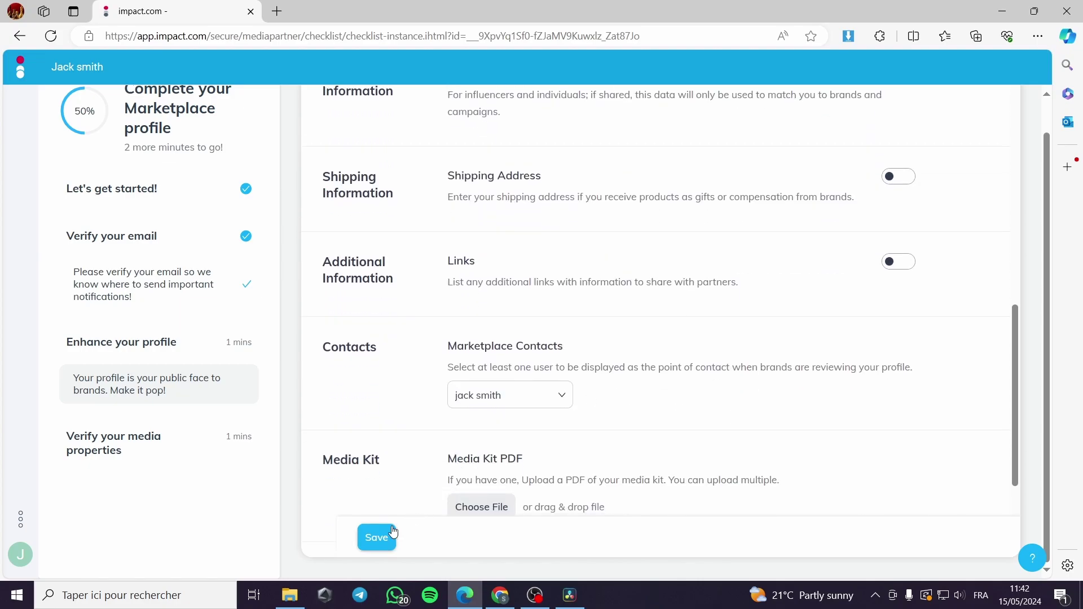
pyautogui.scroll(-1, 448, 460)
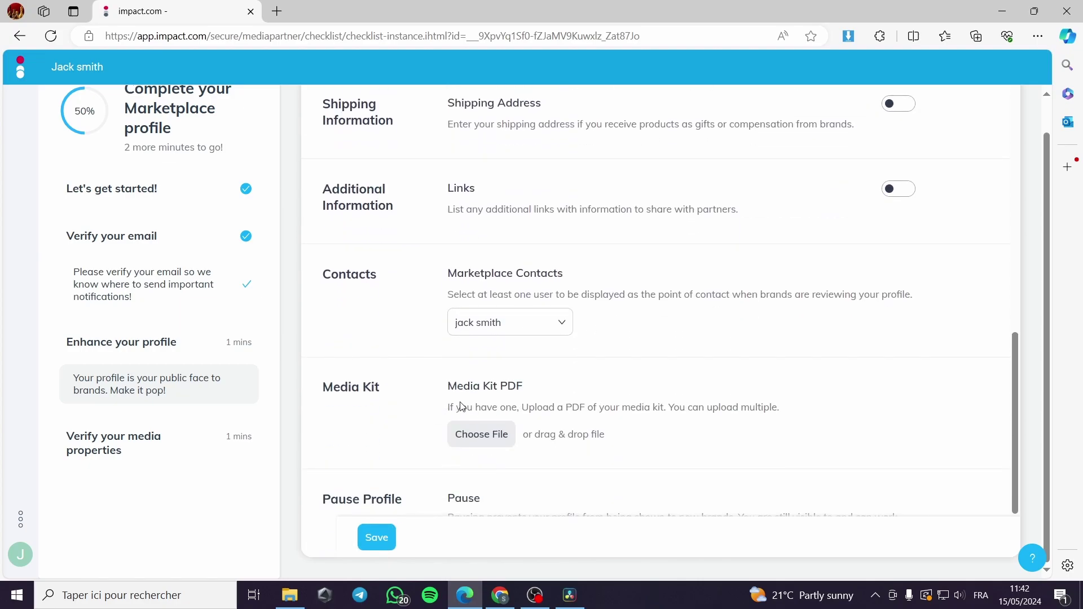
pyautogui.scroll(-1, 462, 409)
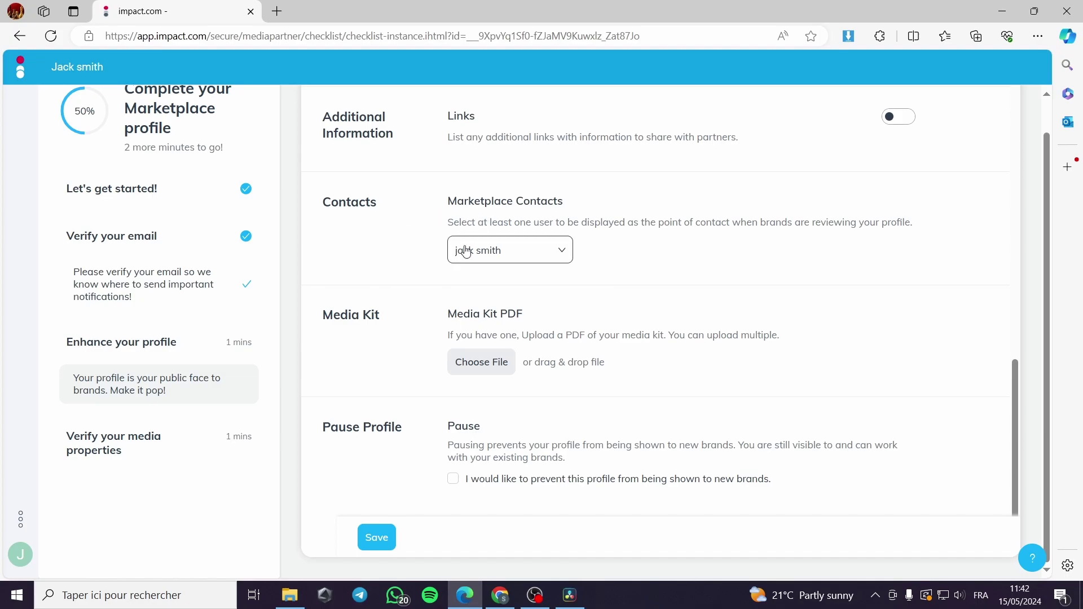
pyautogui.click(386, 539)
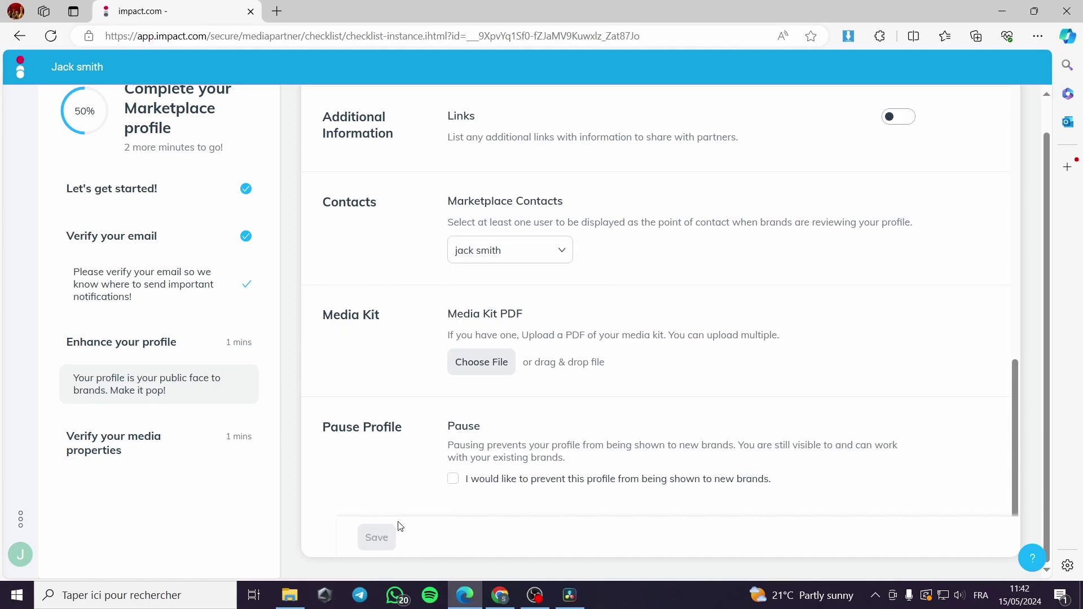
pyautogui.click(156, 351)
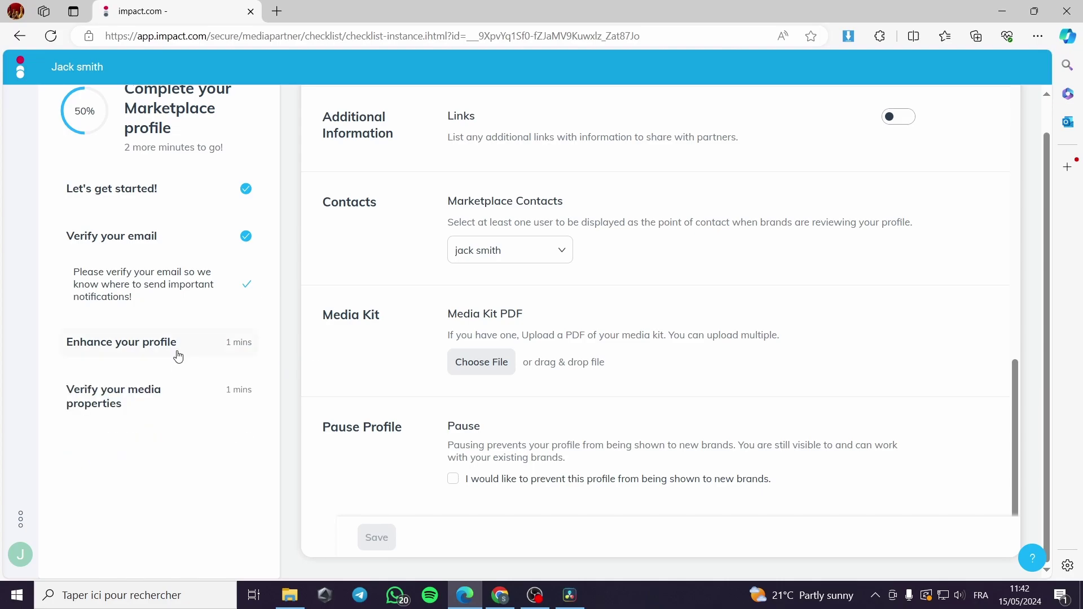
# - Reopen the Enhance your profile stage, complete it and proceed to the Verify your media properties stage
pyautogui.click(178, 348)
pyautogui.scroll(8, 466, 391)
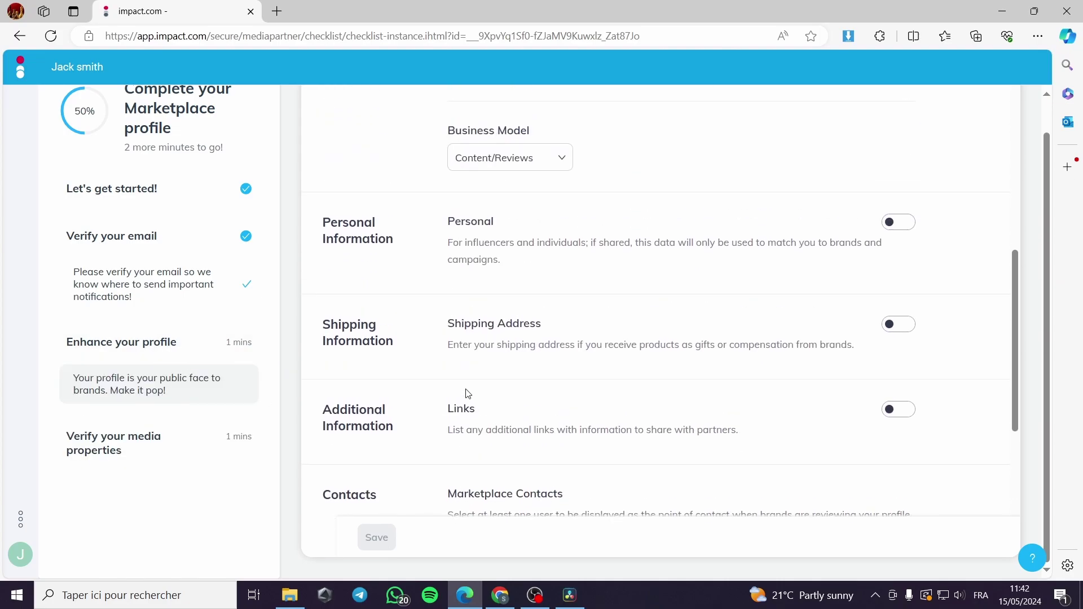
pyautogui.click(896, 367)
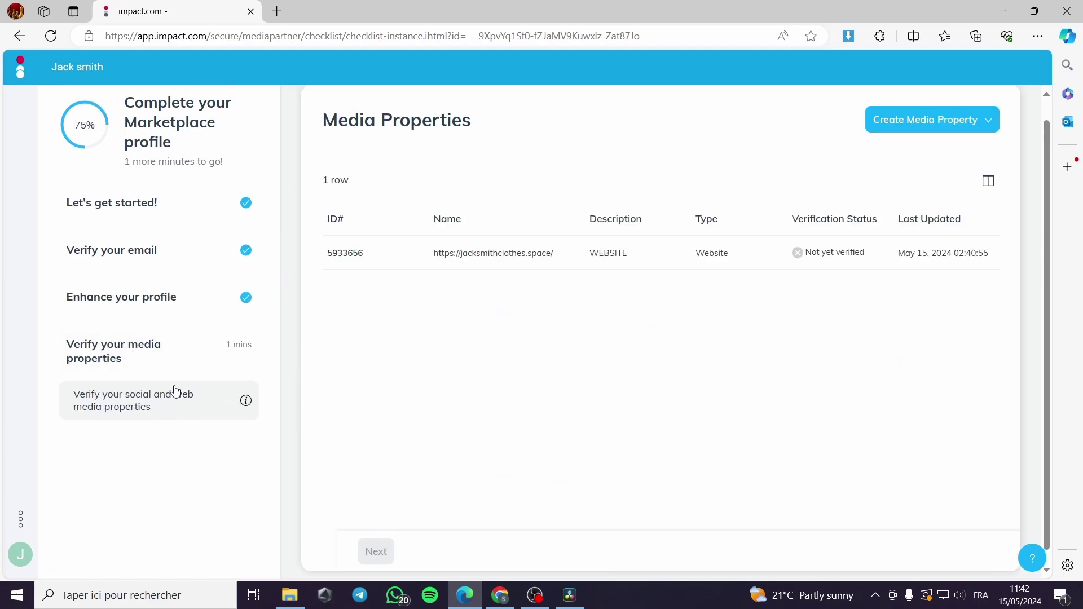
pyautogui.scroll(1, 225, 428)
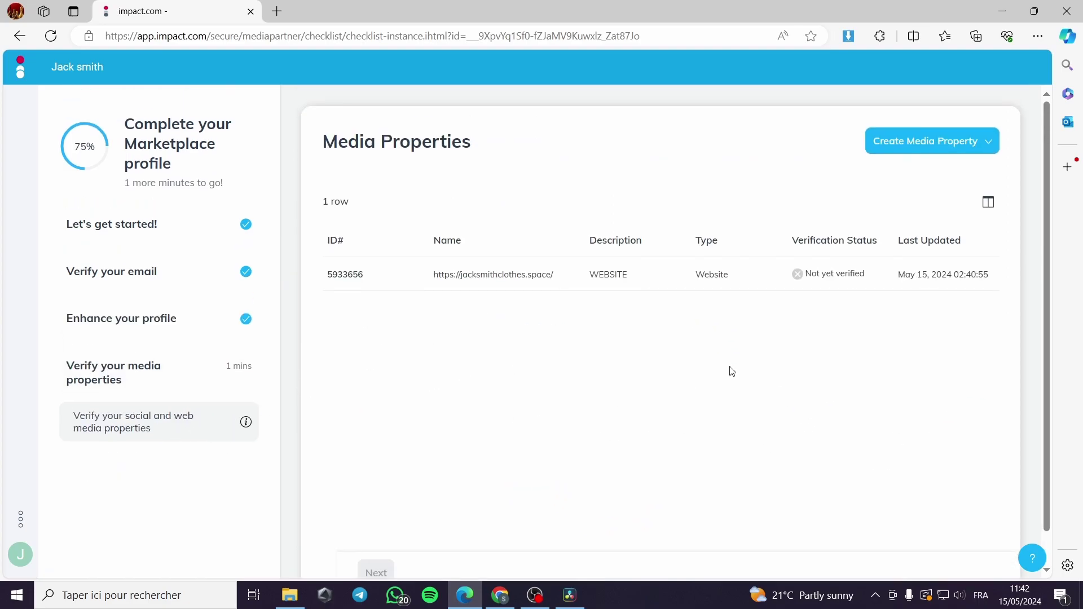
pyautogui.scroll(-1, 713, 375)
# - Review the editing-content and email-address verification methods for the listed website property
pyautogui.moveTo(428, 244)
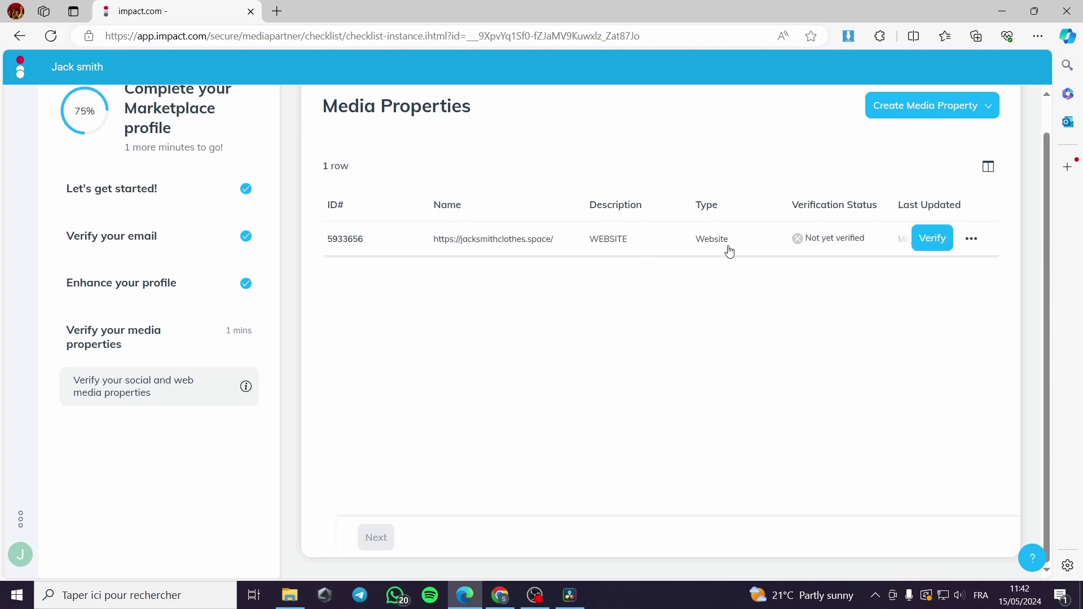
pyautogui.click(928, 238)
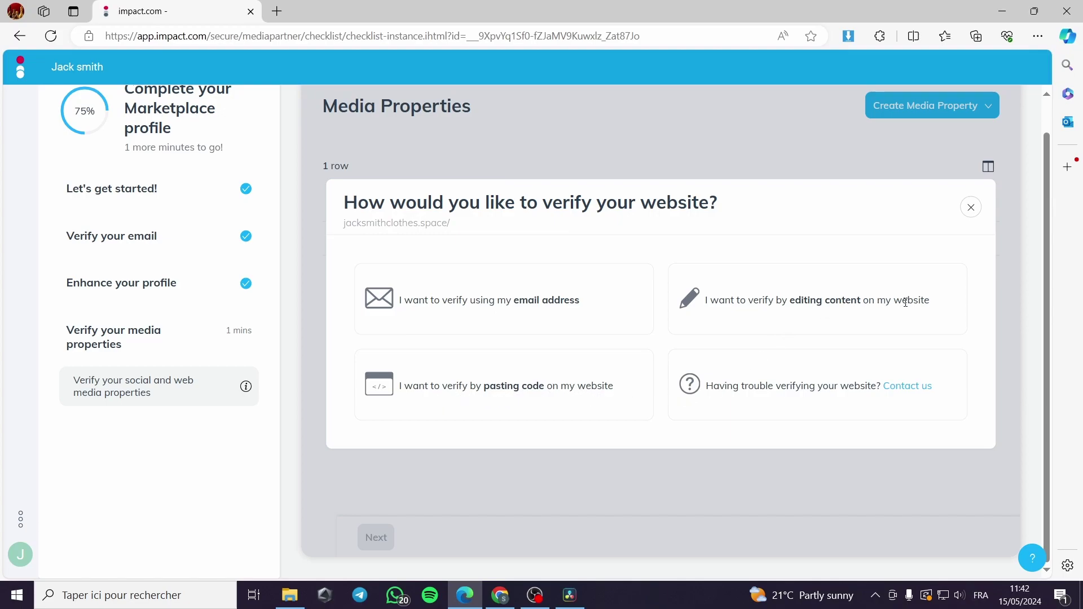
pyautogui.click(694, 306)
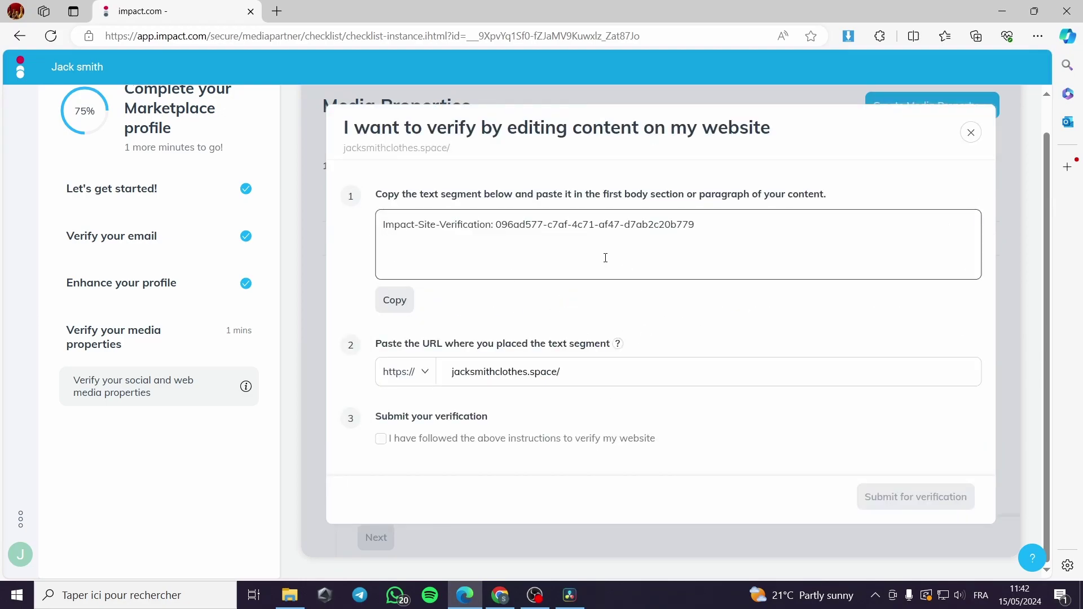
pyautogui.click(971, 134)
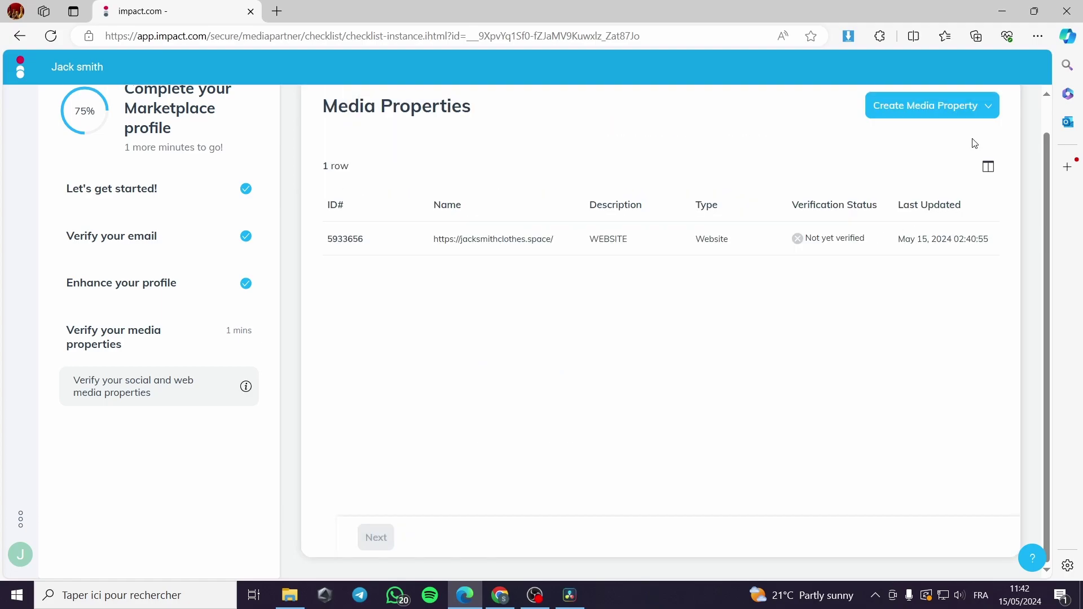
pyautogui.click(933, 242)
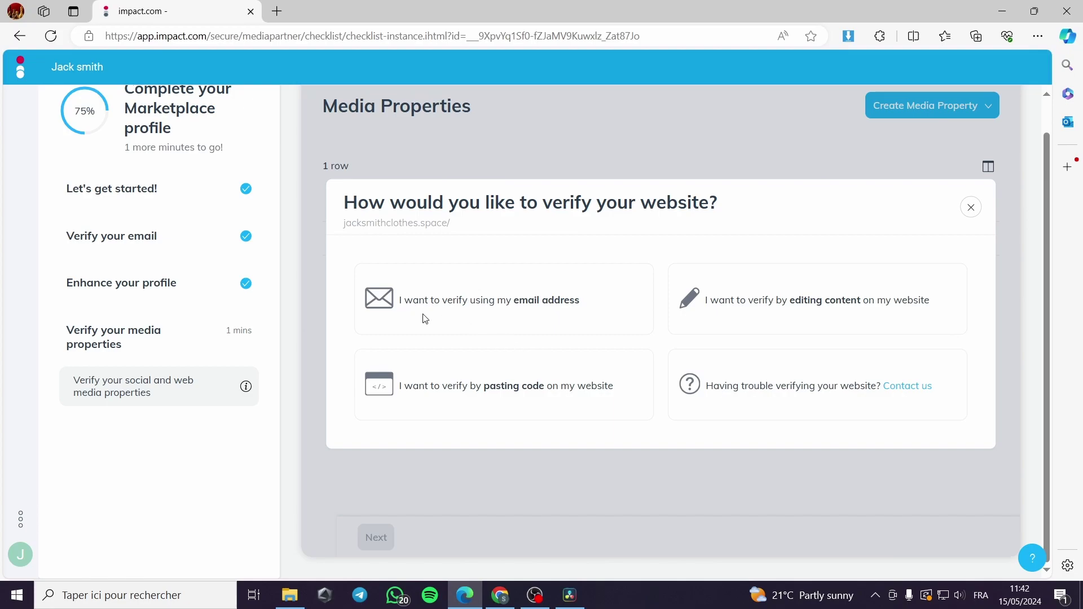
pyautogui.click(555, 304)
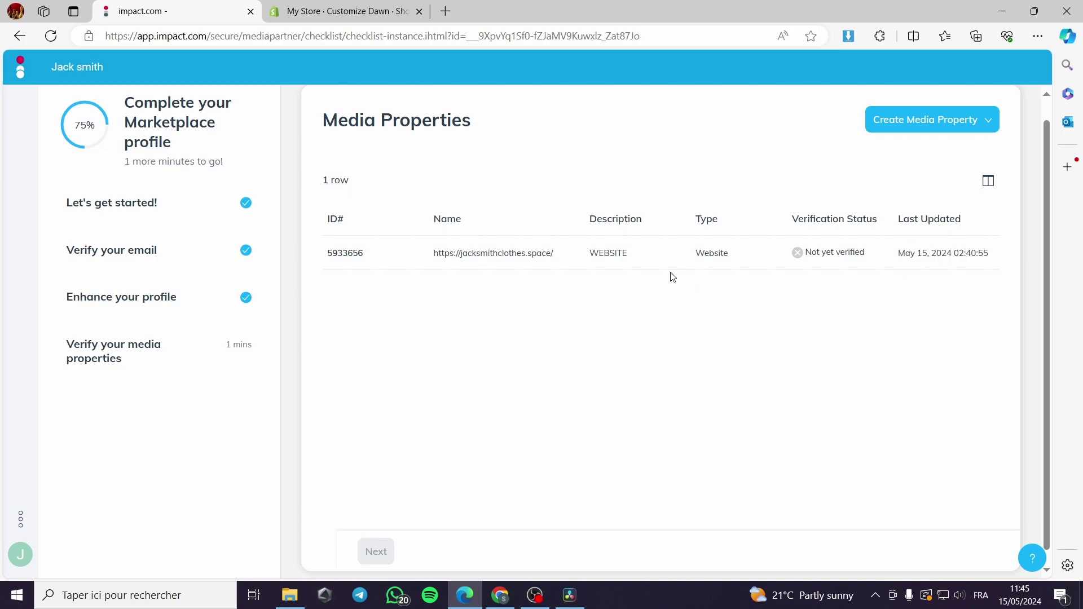
# - Check the media property types that can be created and the website's verification methods, and close them without choosing one
pyautogui.click(958, 128)
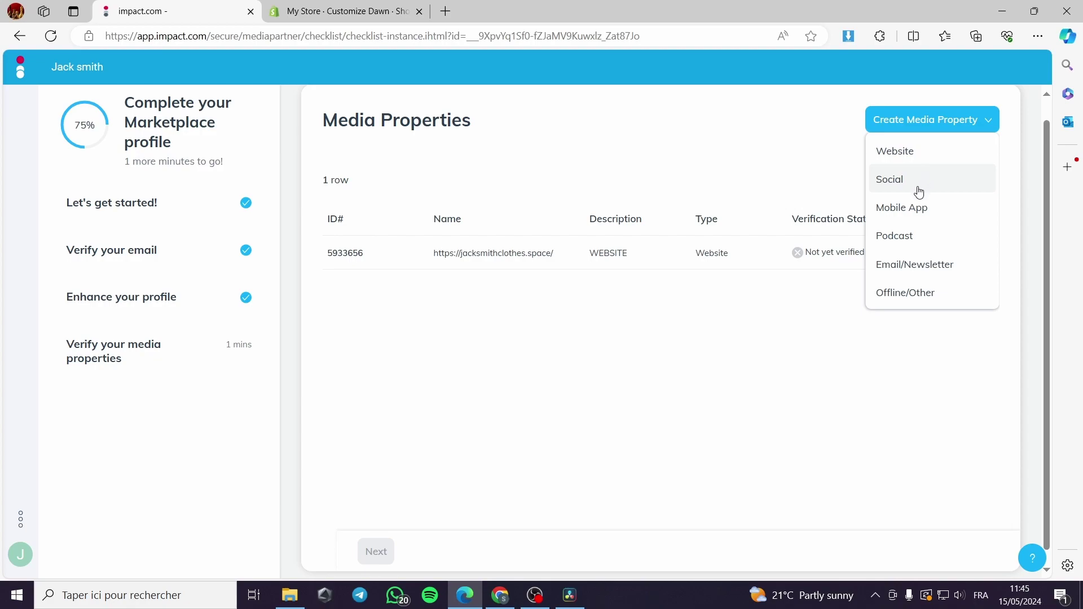
pyautogui.click(770, 345)
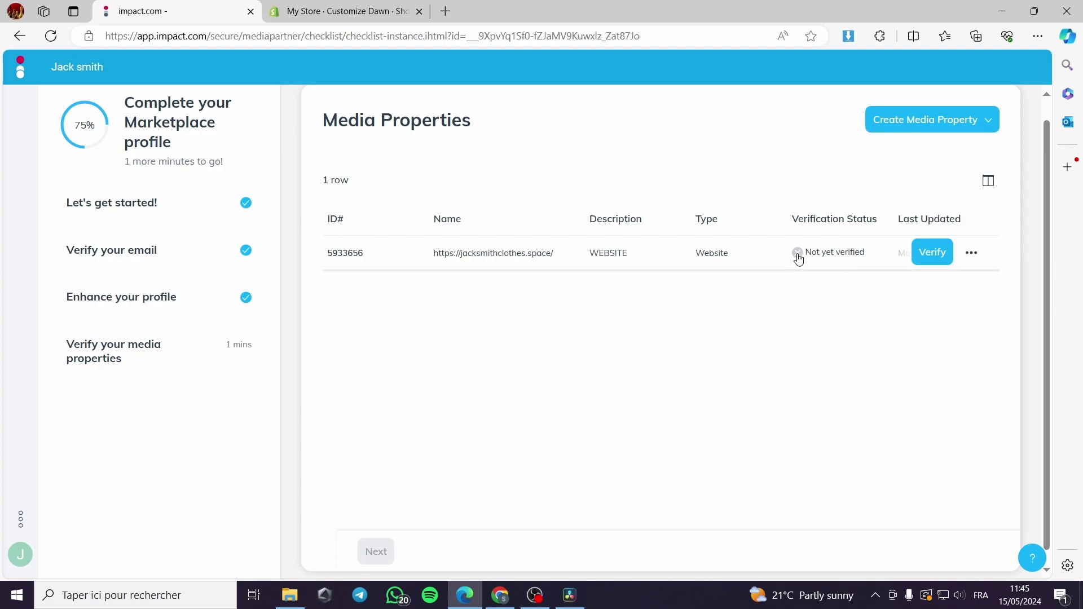
pyautogui.click(931, 253)
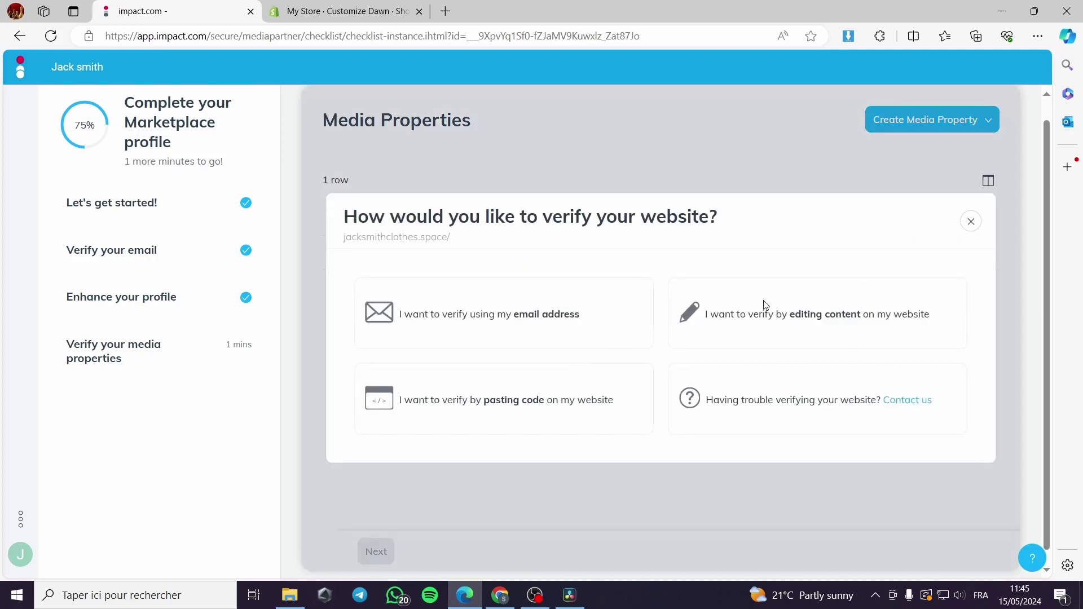
pyautogui.click(971, 221)
# - Browse the available social platforms, try to add an Instagram property through the Facebook login and go back
pyautogui.click(977, 119)
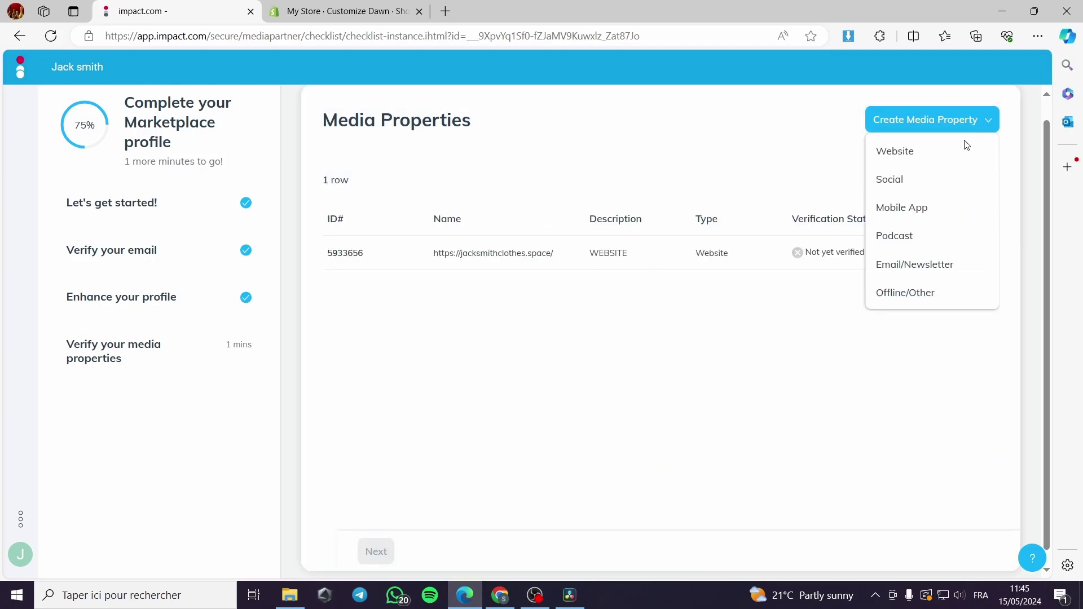
pyautogui.click(924, 188)
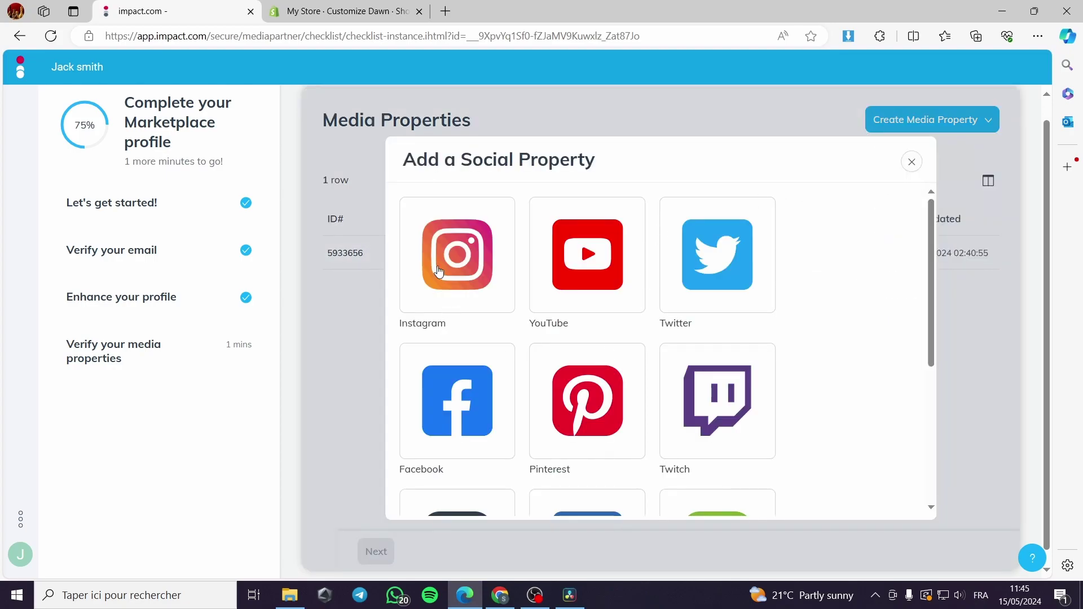
pyautogui.scroll(-5, 438, 272)
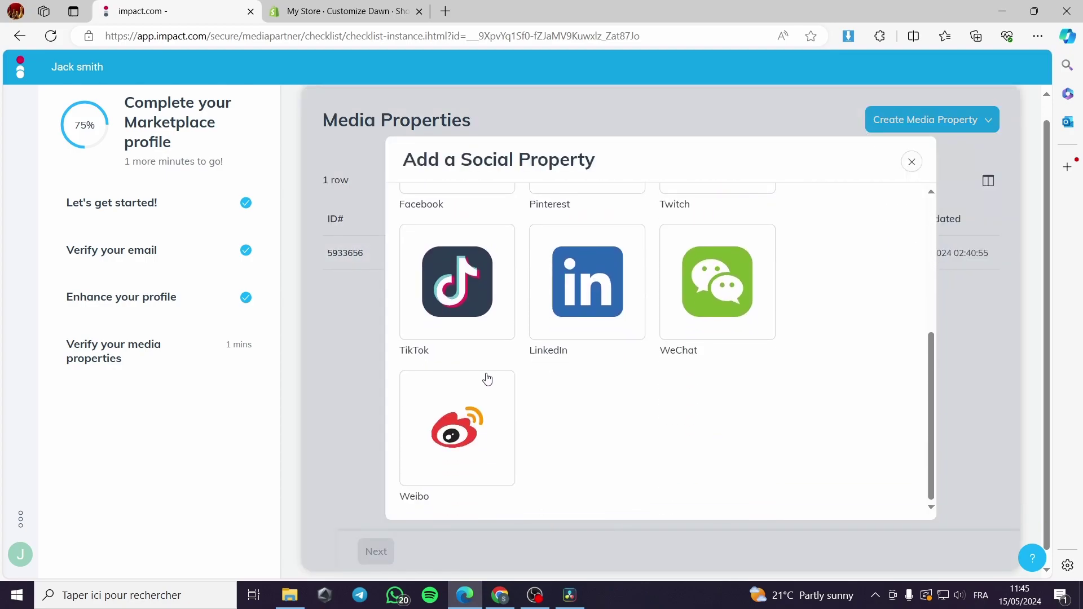
pyautogui.scroll(5, 472, 274)
pyautogui.click(471, 266)
pyautogui.click(617, 420)
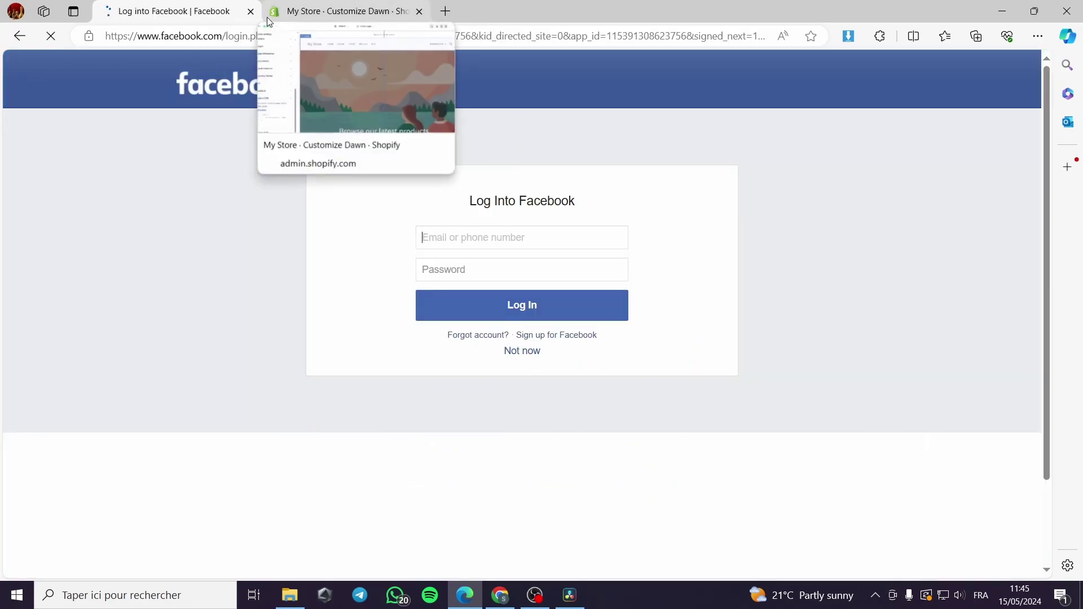
pyautogui.click(523, 241)
pyautogui.click(631, 261)
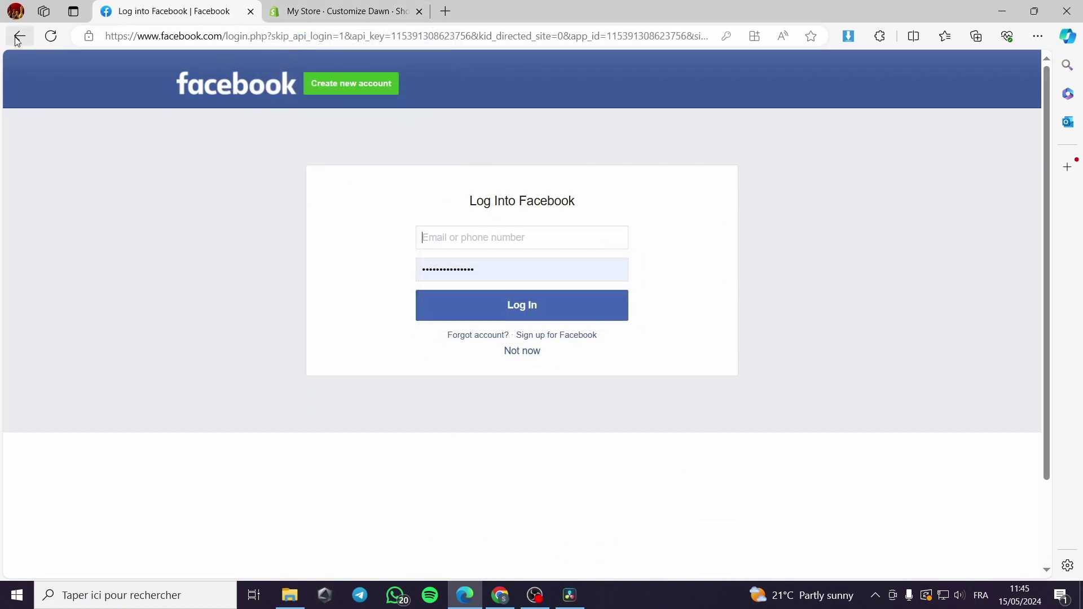
pyautogui.click(18, 38)
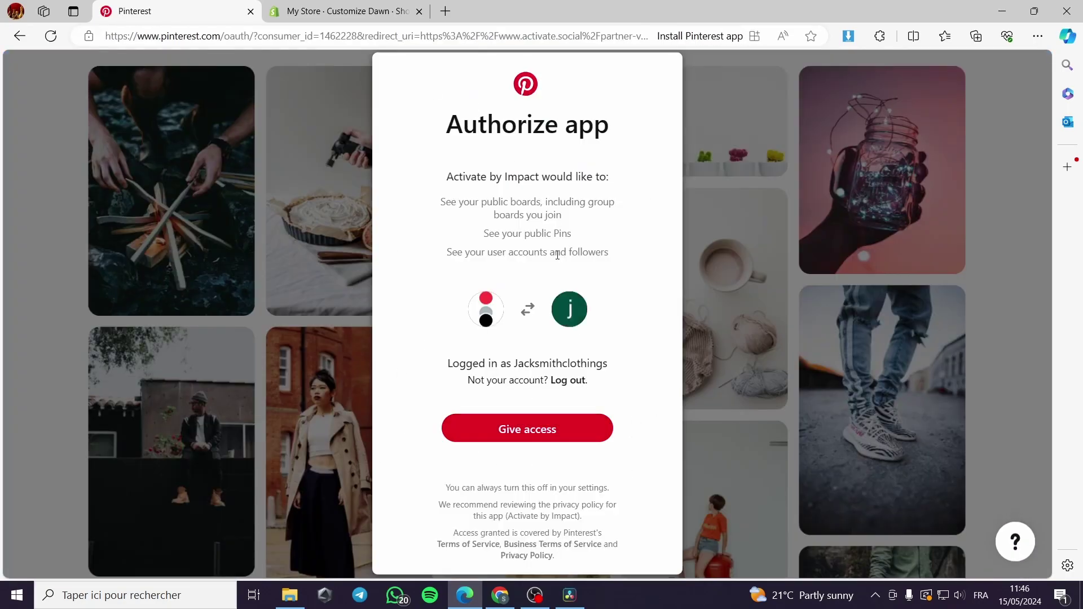
# - Grant Impact access to the Pinterest account as a social property and continue past the media properties stage
pyautogui.click(610, 440)
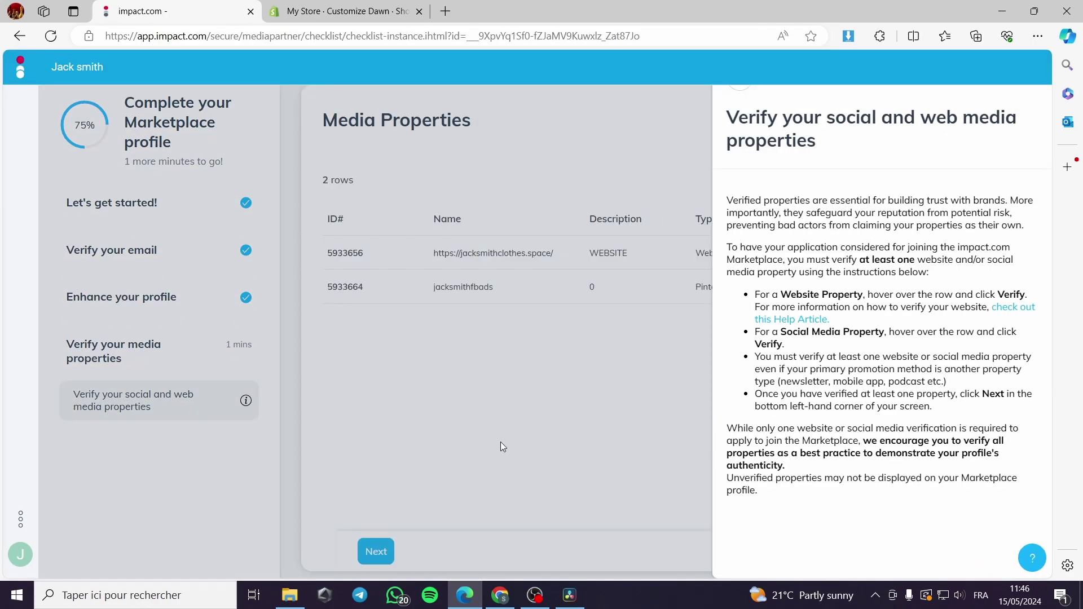
pyautogui.click(489, 399)
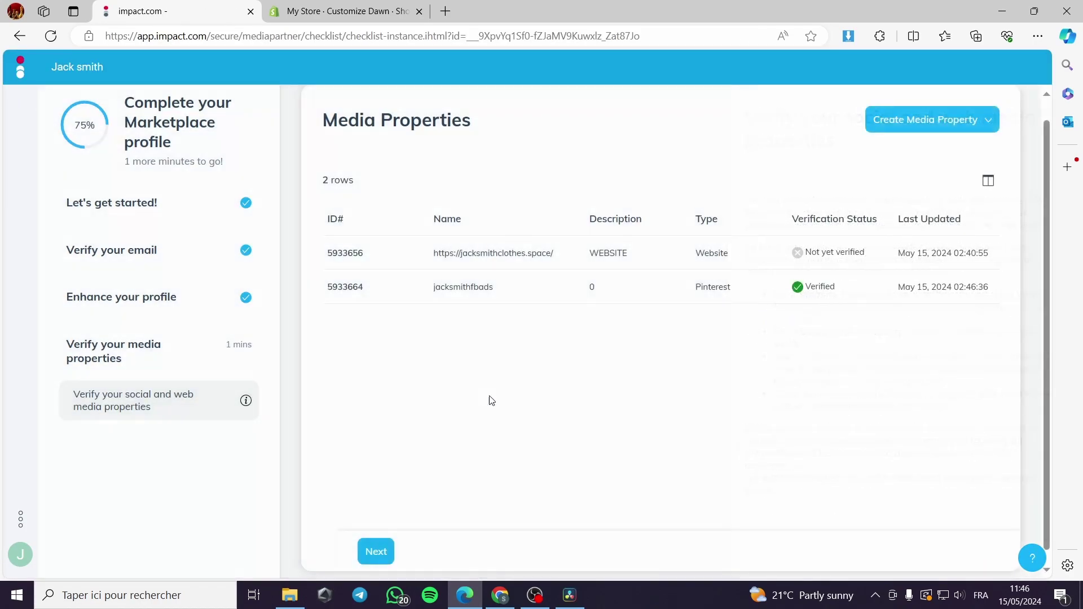
pyautogui.click(372, 552)
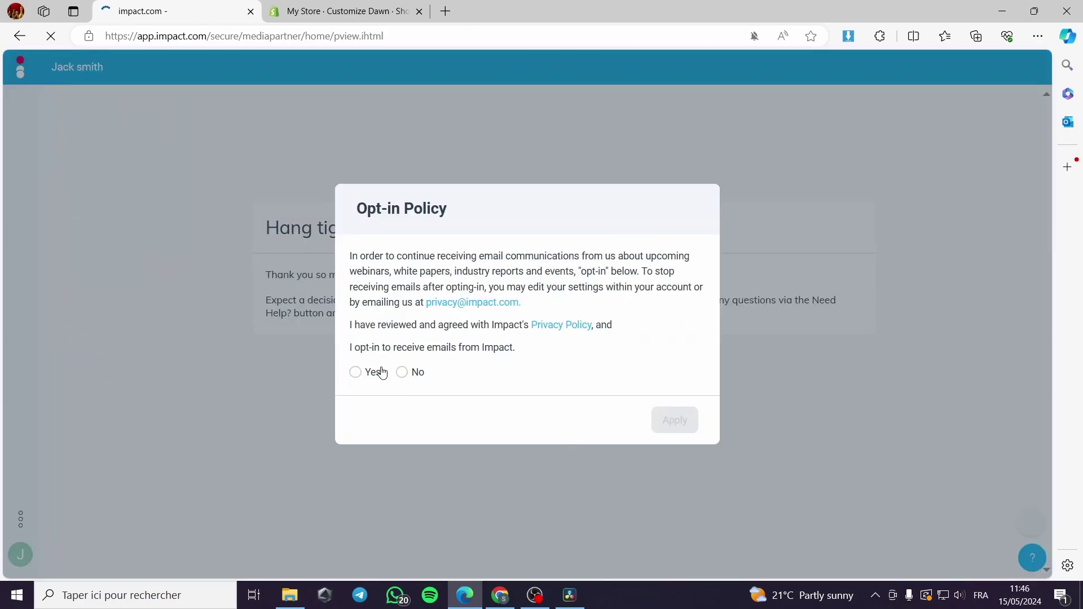
pyautogui.click(414, 376)
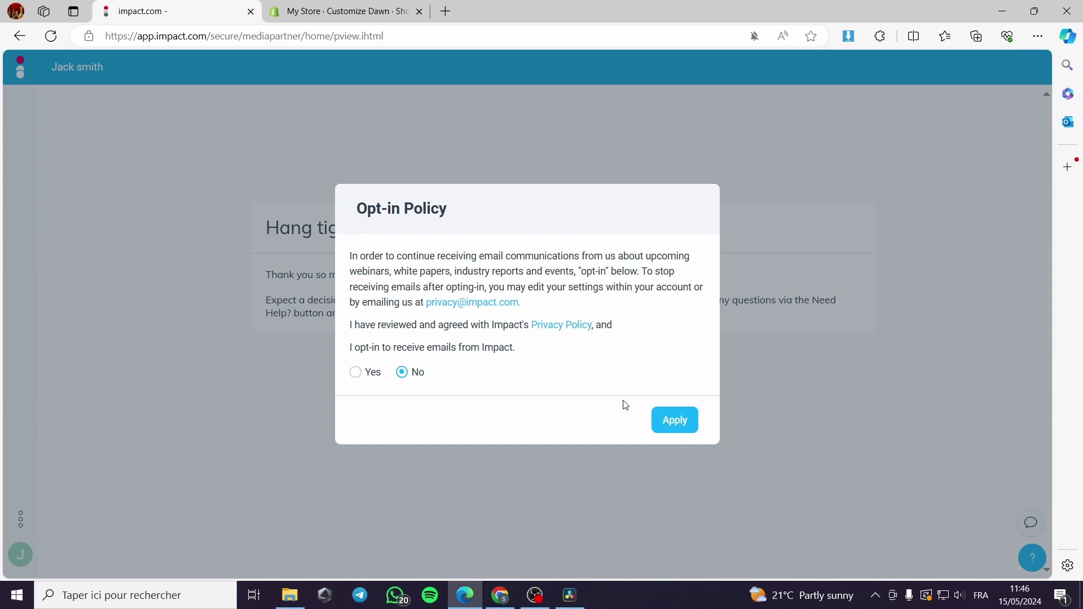
pyautogui.click(665, 423)
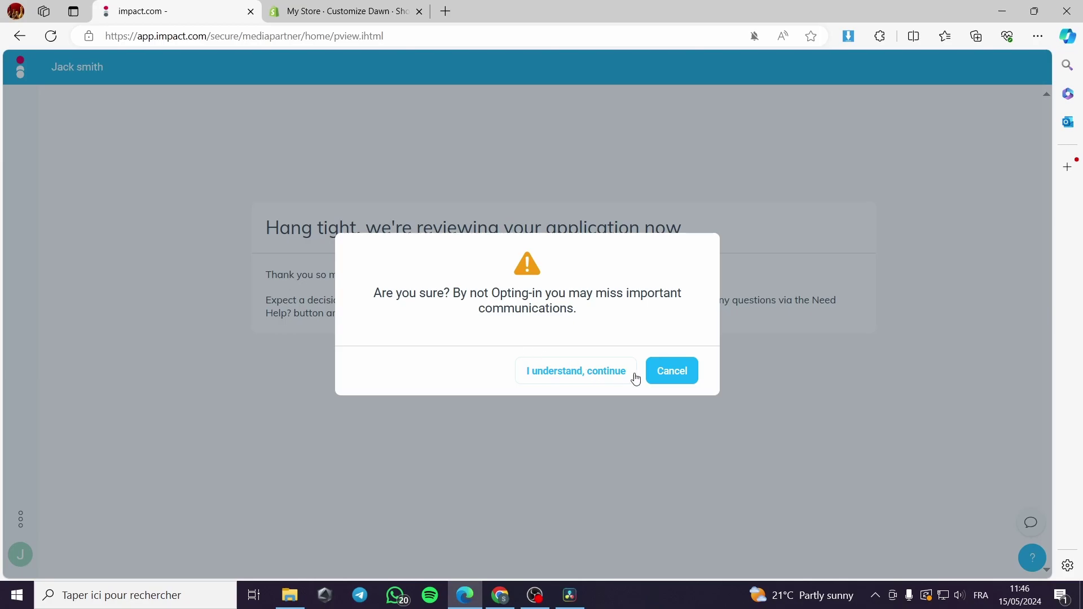
pyautogui.click(590, 376)
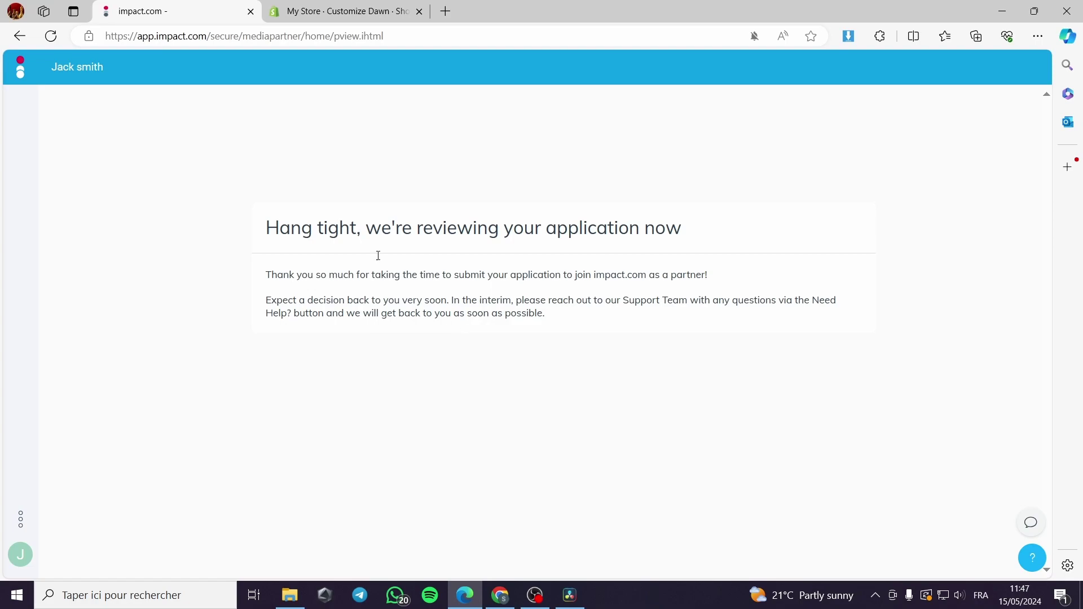
# - Open the account list and reselect the partner account to reload the application review page
pyautogui.click(83, 72)
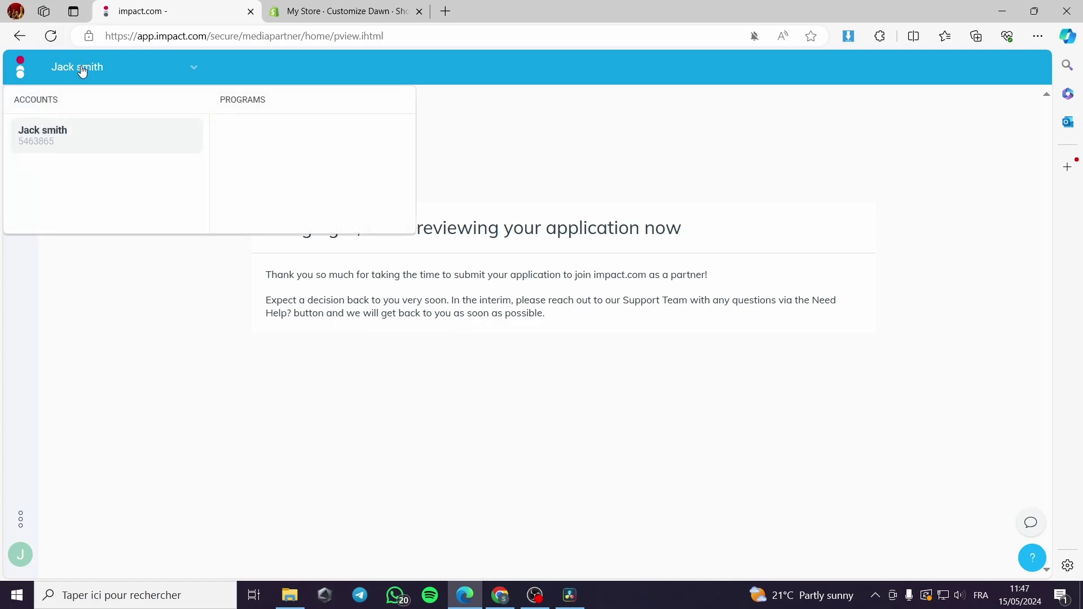
pyautogui.click(40, 135)
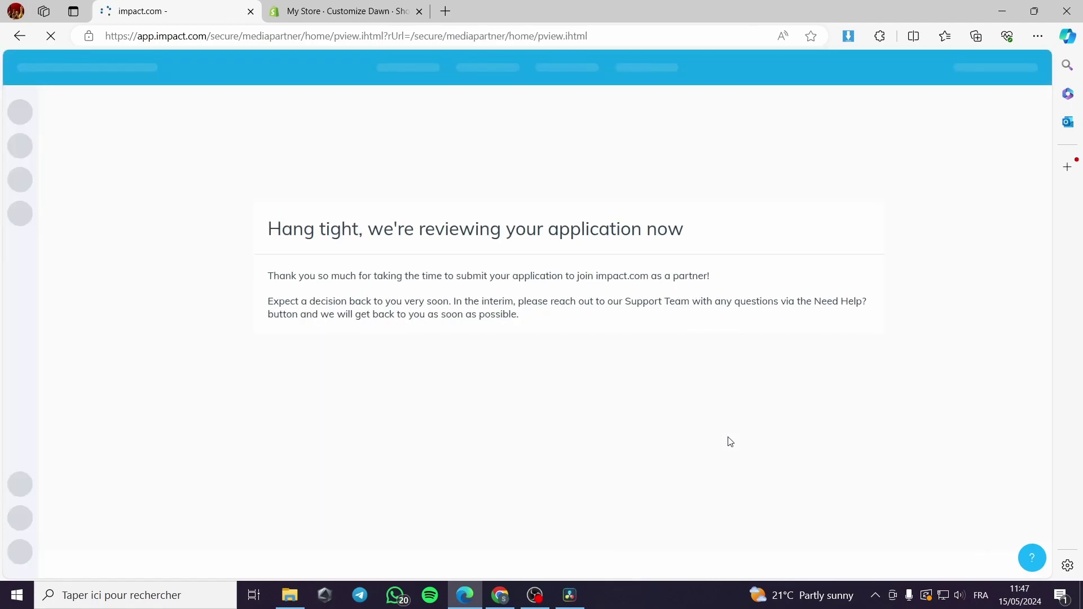